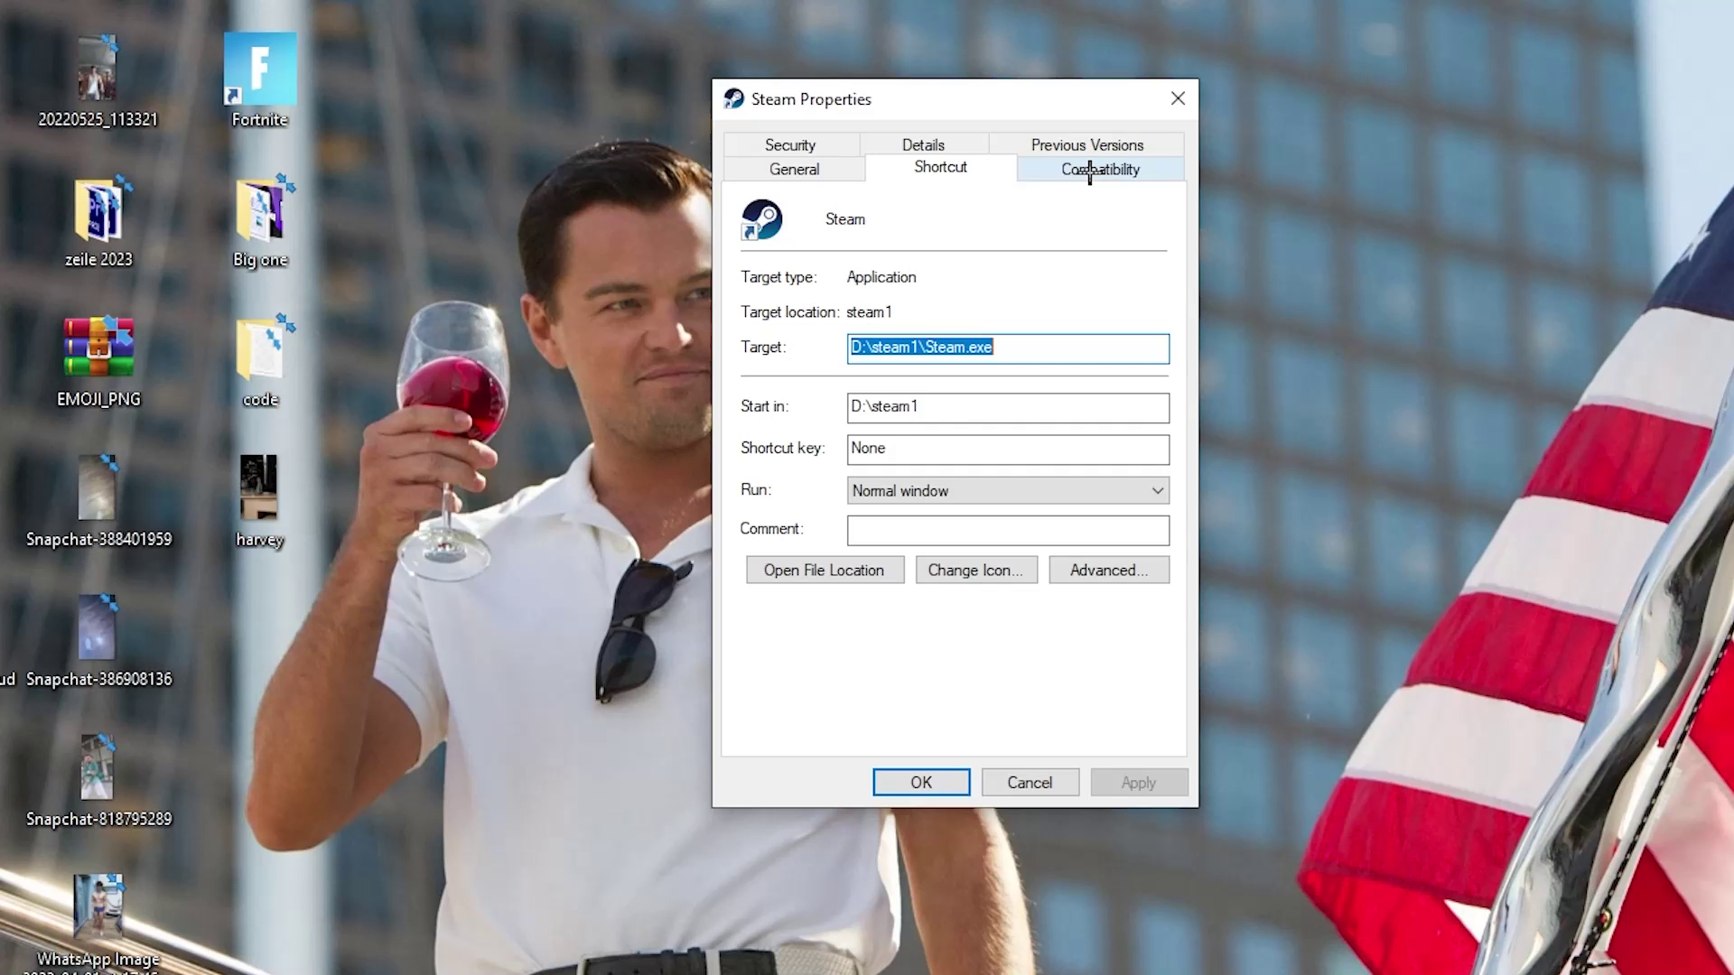
# Step: Confirm the Steam shortcut's compatibility settings with Windows 8 compatibility mode and running as administrator enabled
pyautogui.click(1090, 172)
pyautogui.moveTo(975, 159); pyautogui.dragTo(952, 79)
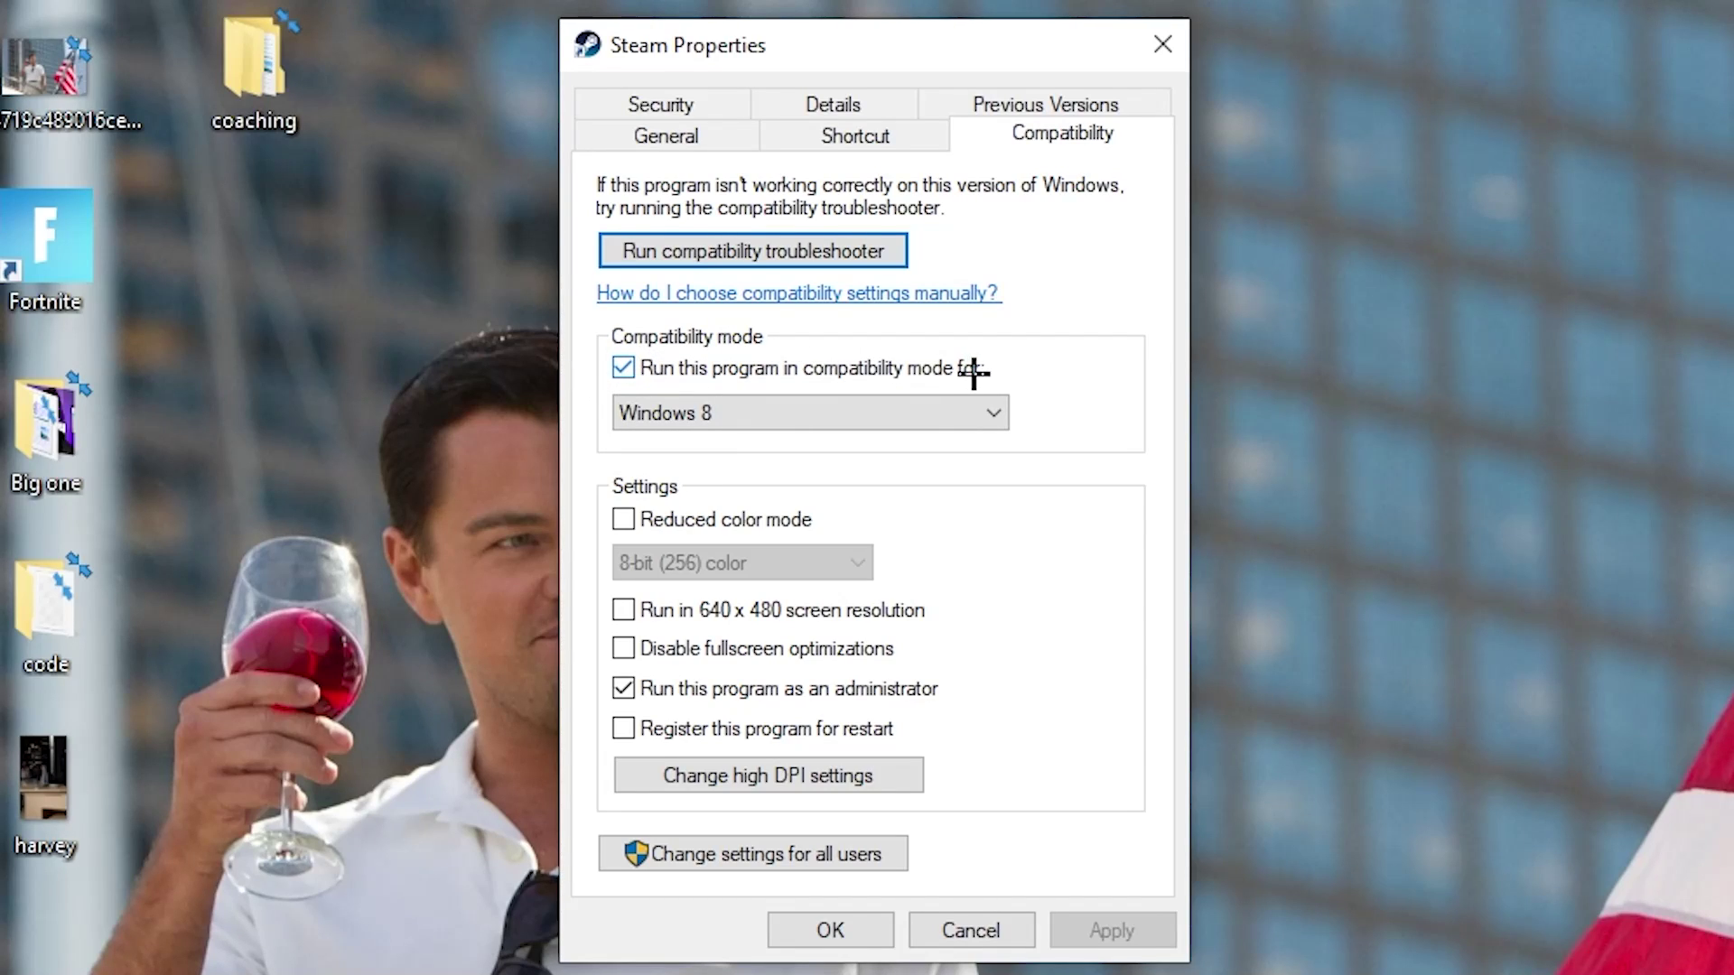
pyautogui.click(970, 400)
pyautogui.click(1048, 383)
pyautogui.click(848, 926)
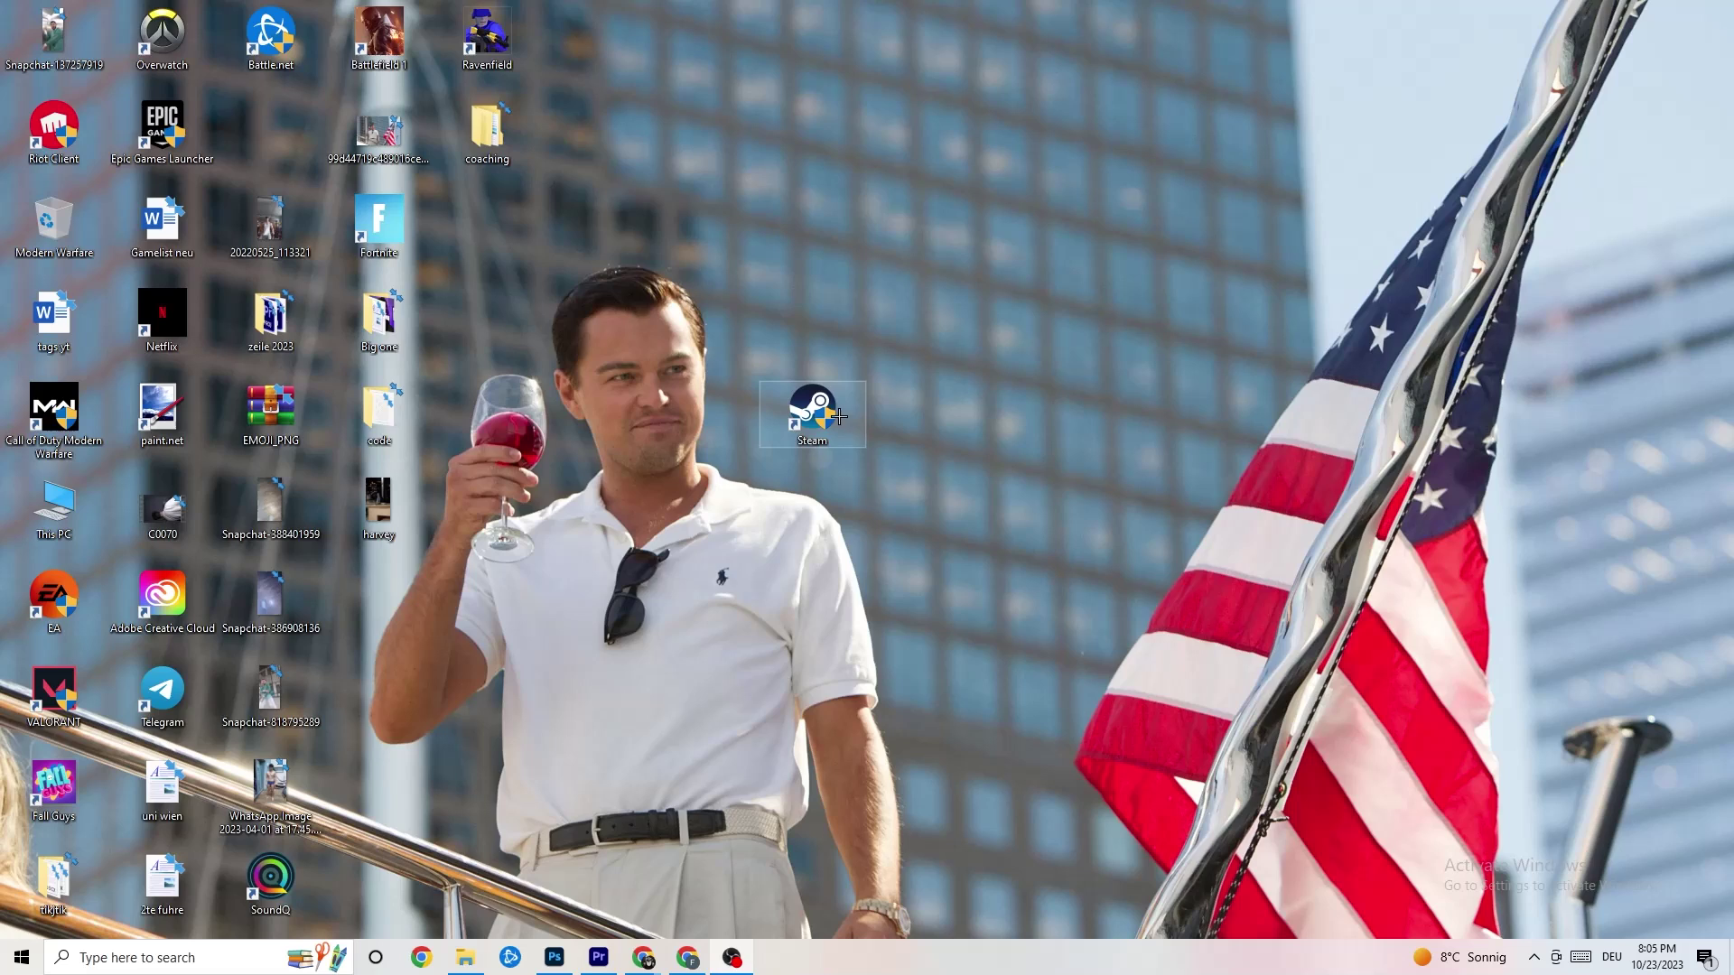
# Step: Reopen the Steam shortcut's properties to check its compatibility settings, and close them again
pyautogui.moveTo(835, 416); pyautogui.dragTo(835, 230)
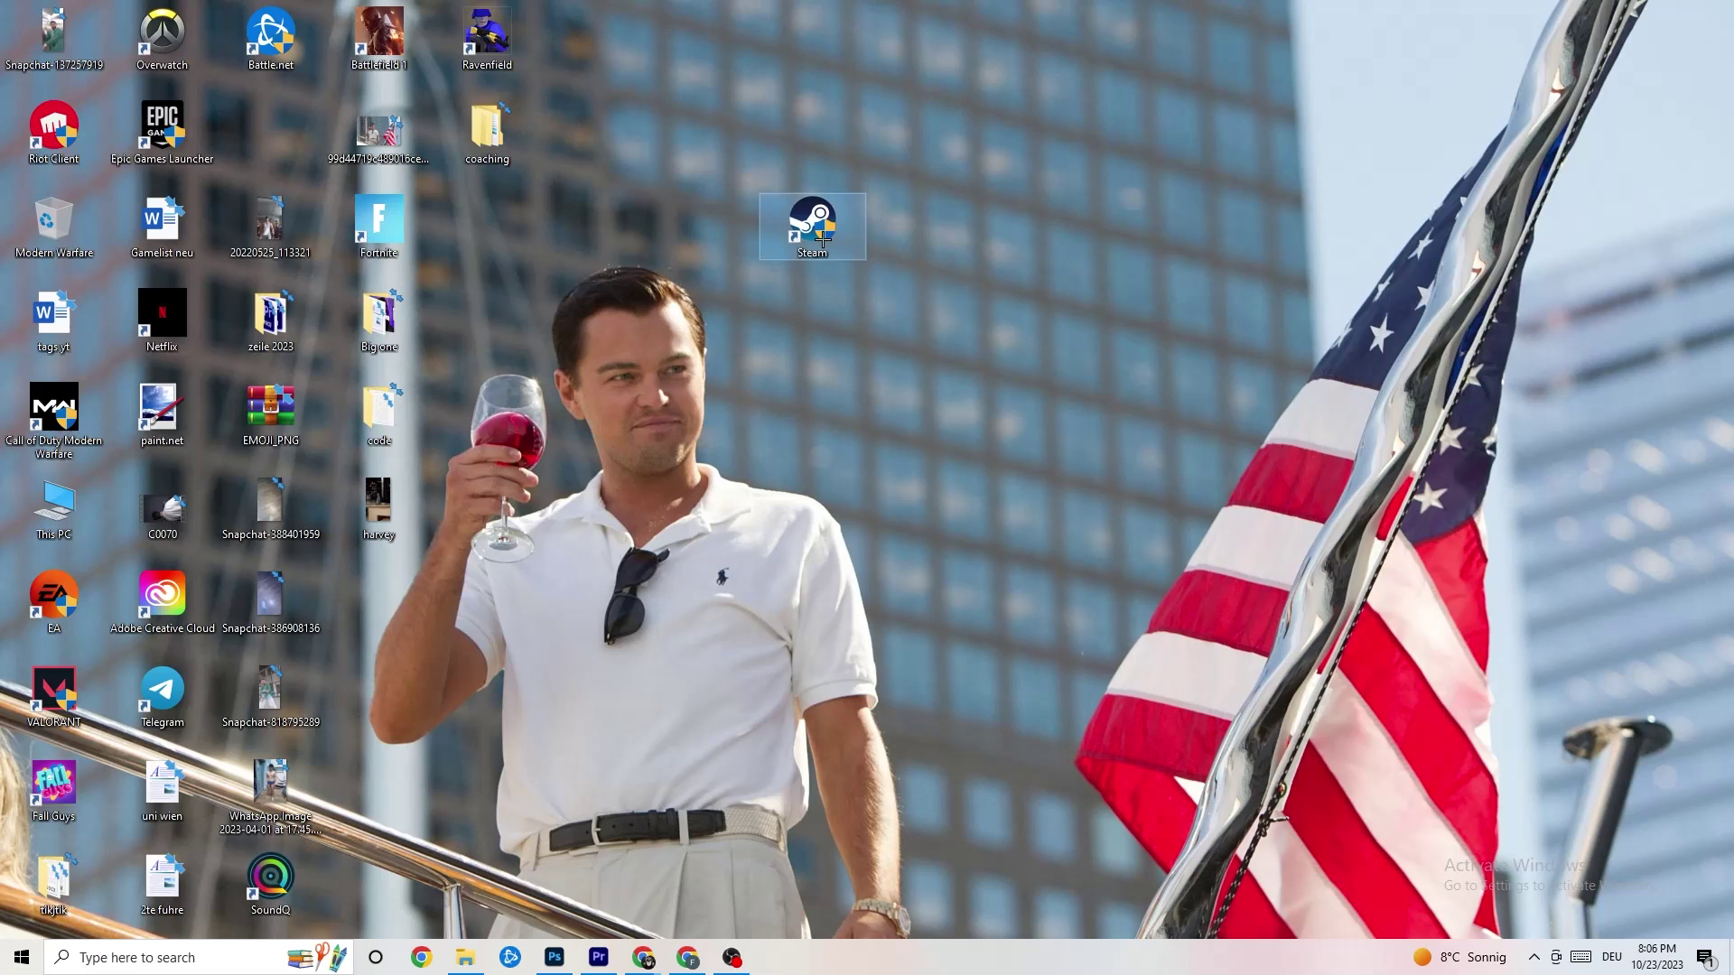
pyautogui.moveTo(815, 216); pyautogui.dragTo(787, 305)
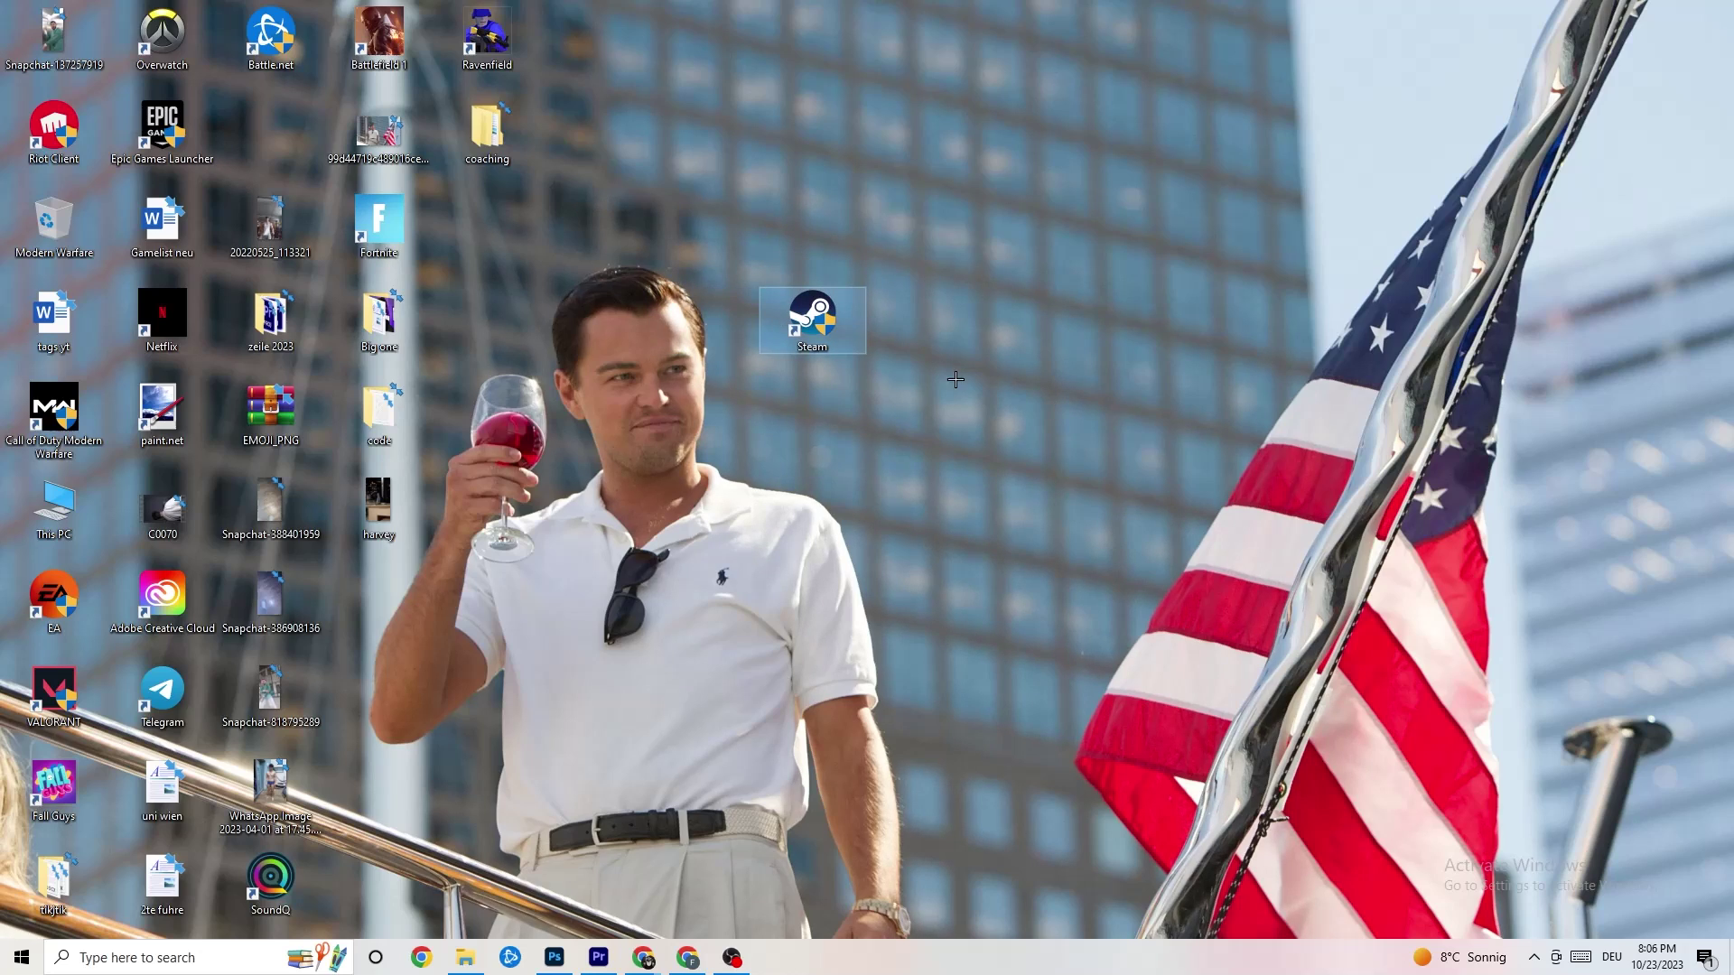
pyautogui.rightClick(806, 343)
pyautogui.click(903, 807)
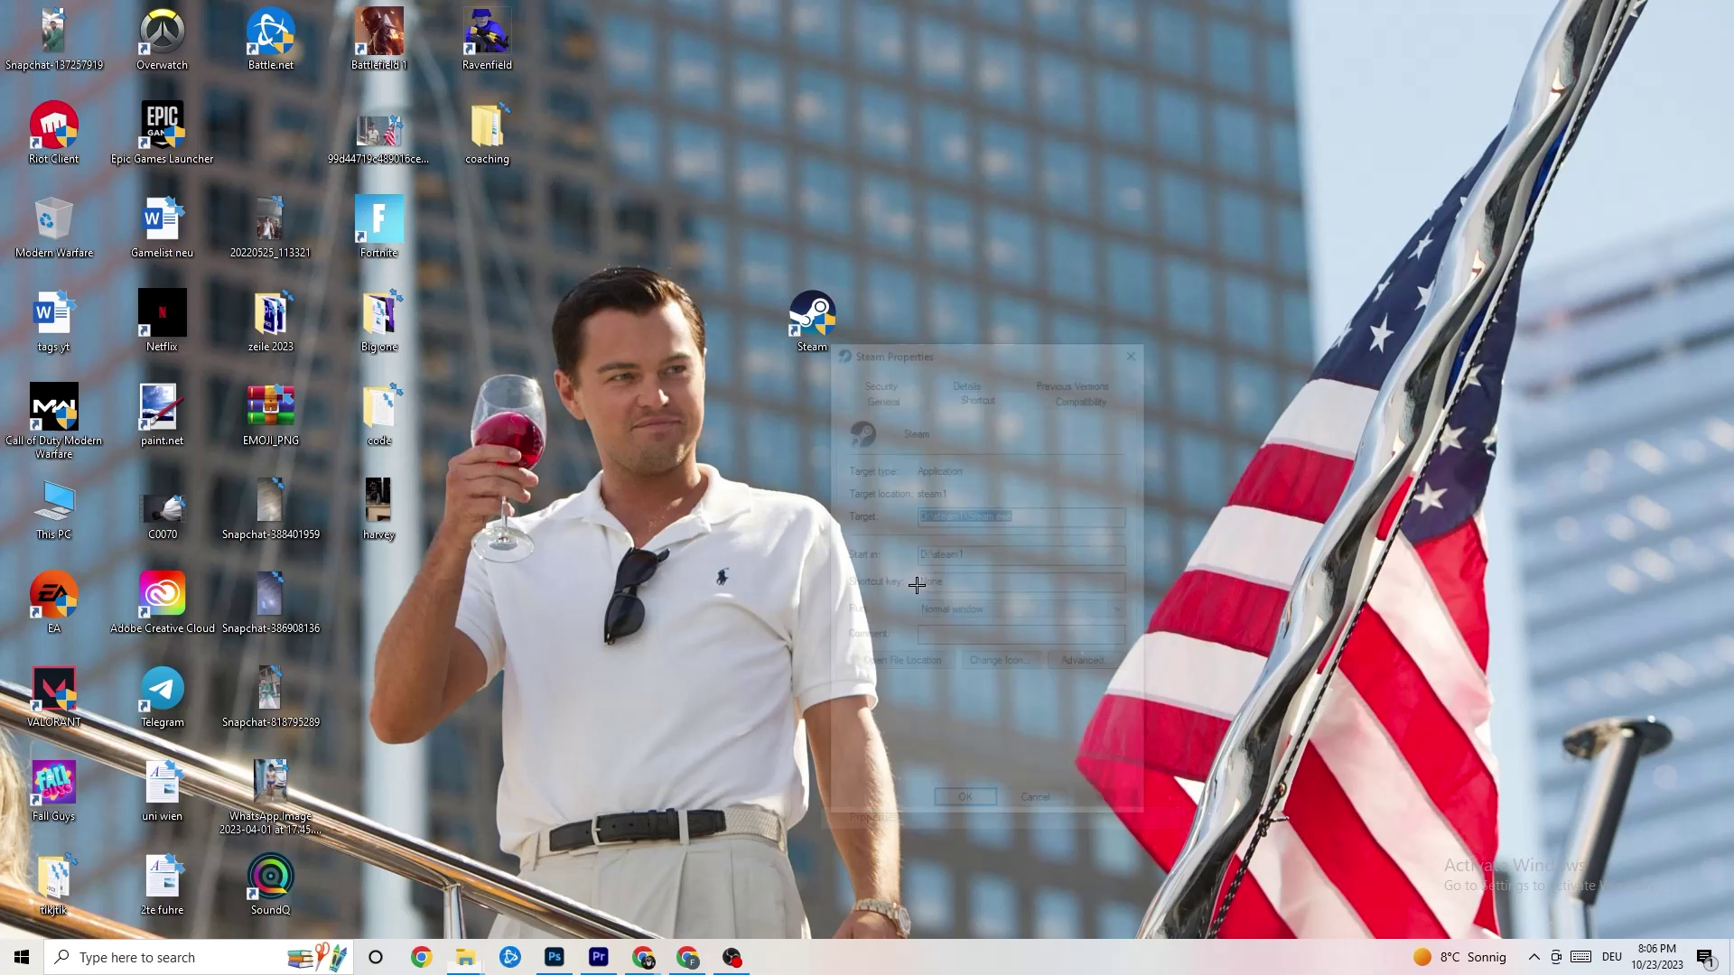
pyautogui.click(1085, 394)
pyautogui.click(1136, 347)
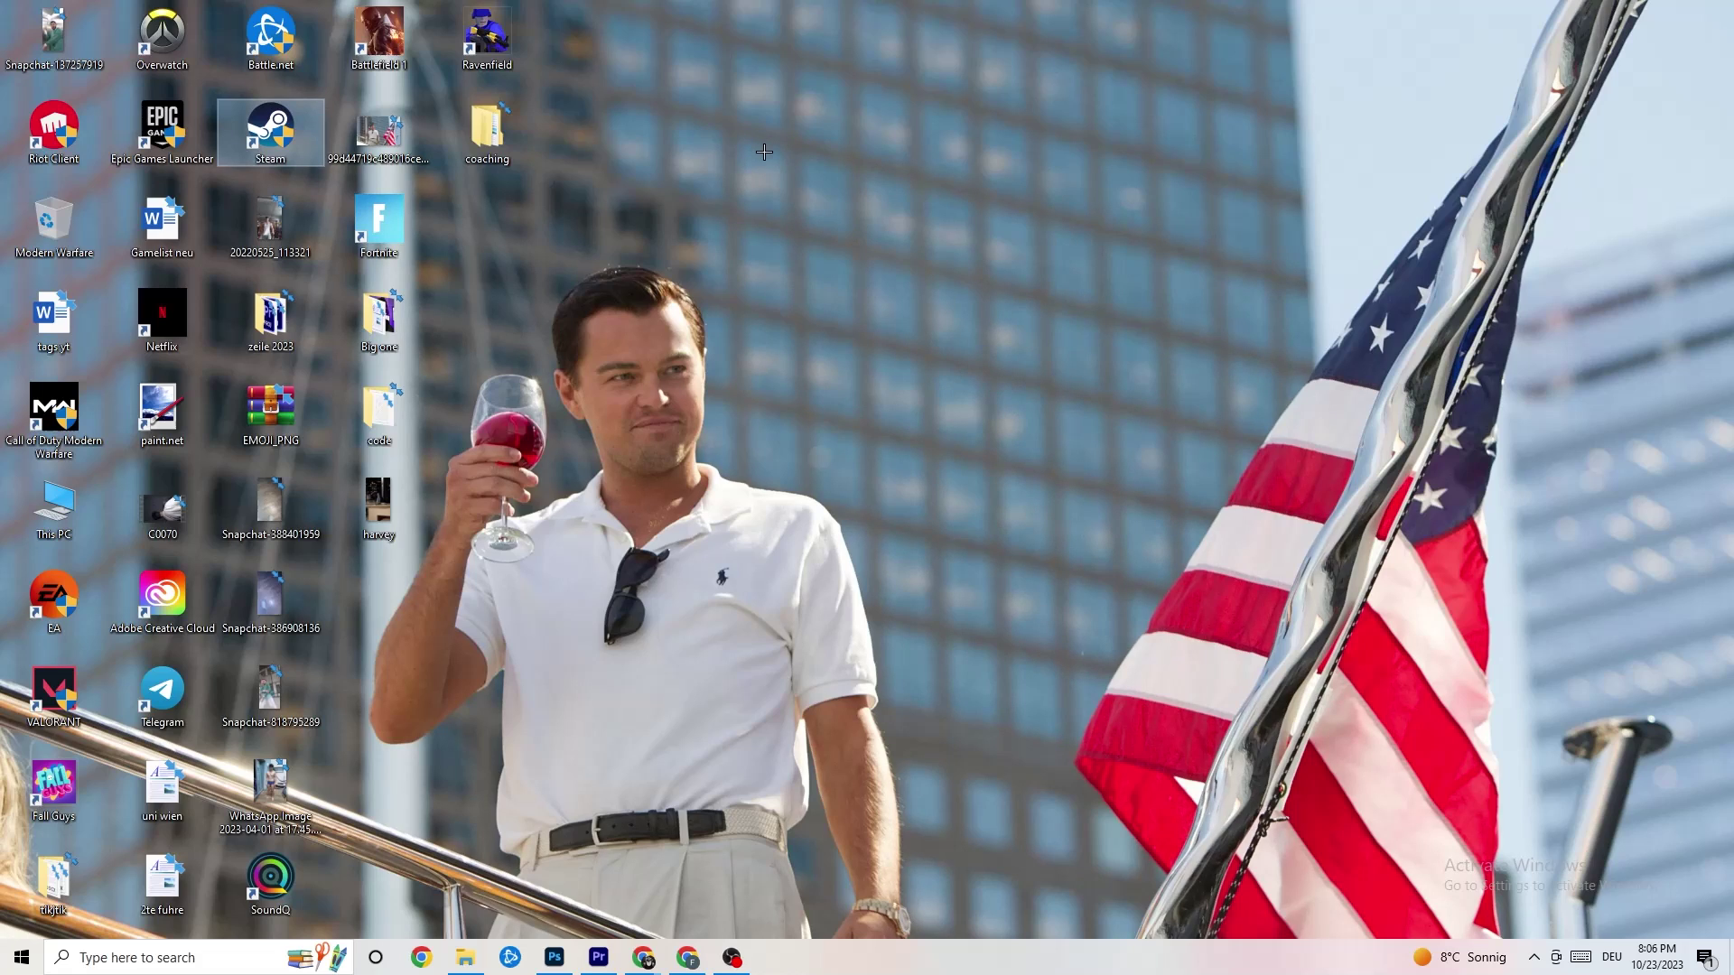
pyautogui.click(842, 176)
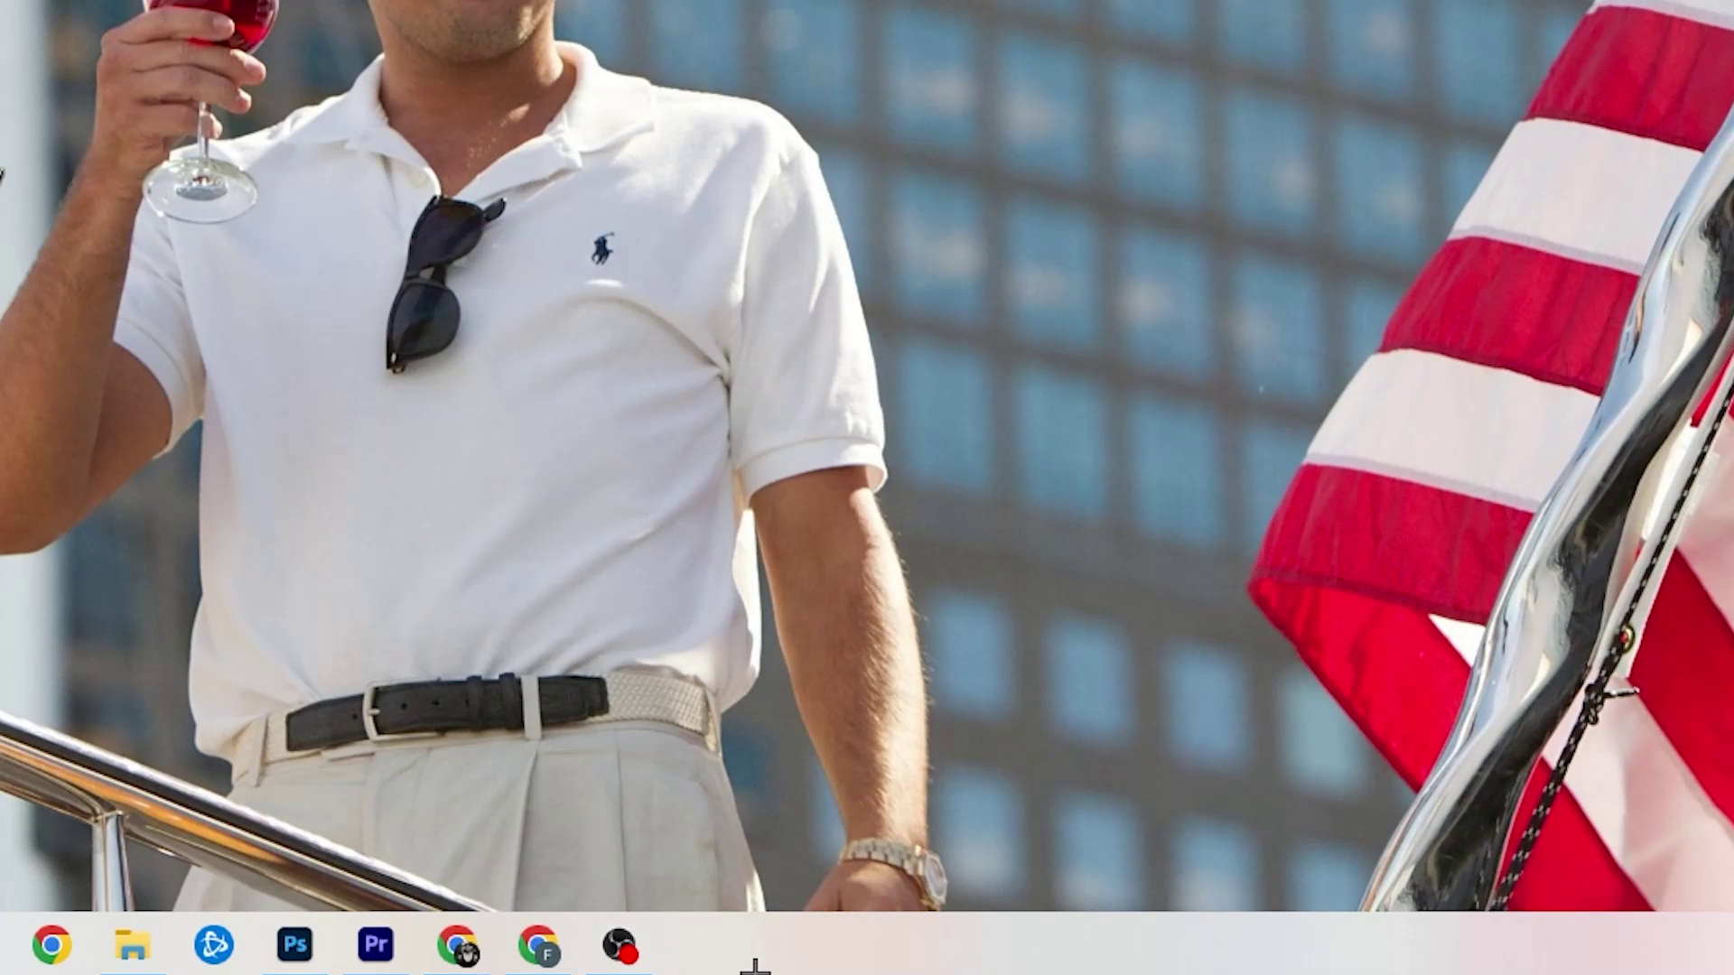
# Step: Open Task Manager and maximize its window
pyautogui.rightClick(738, 955)
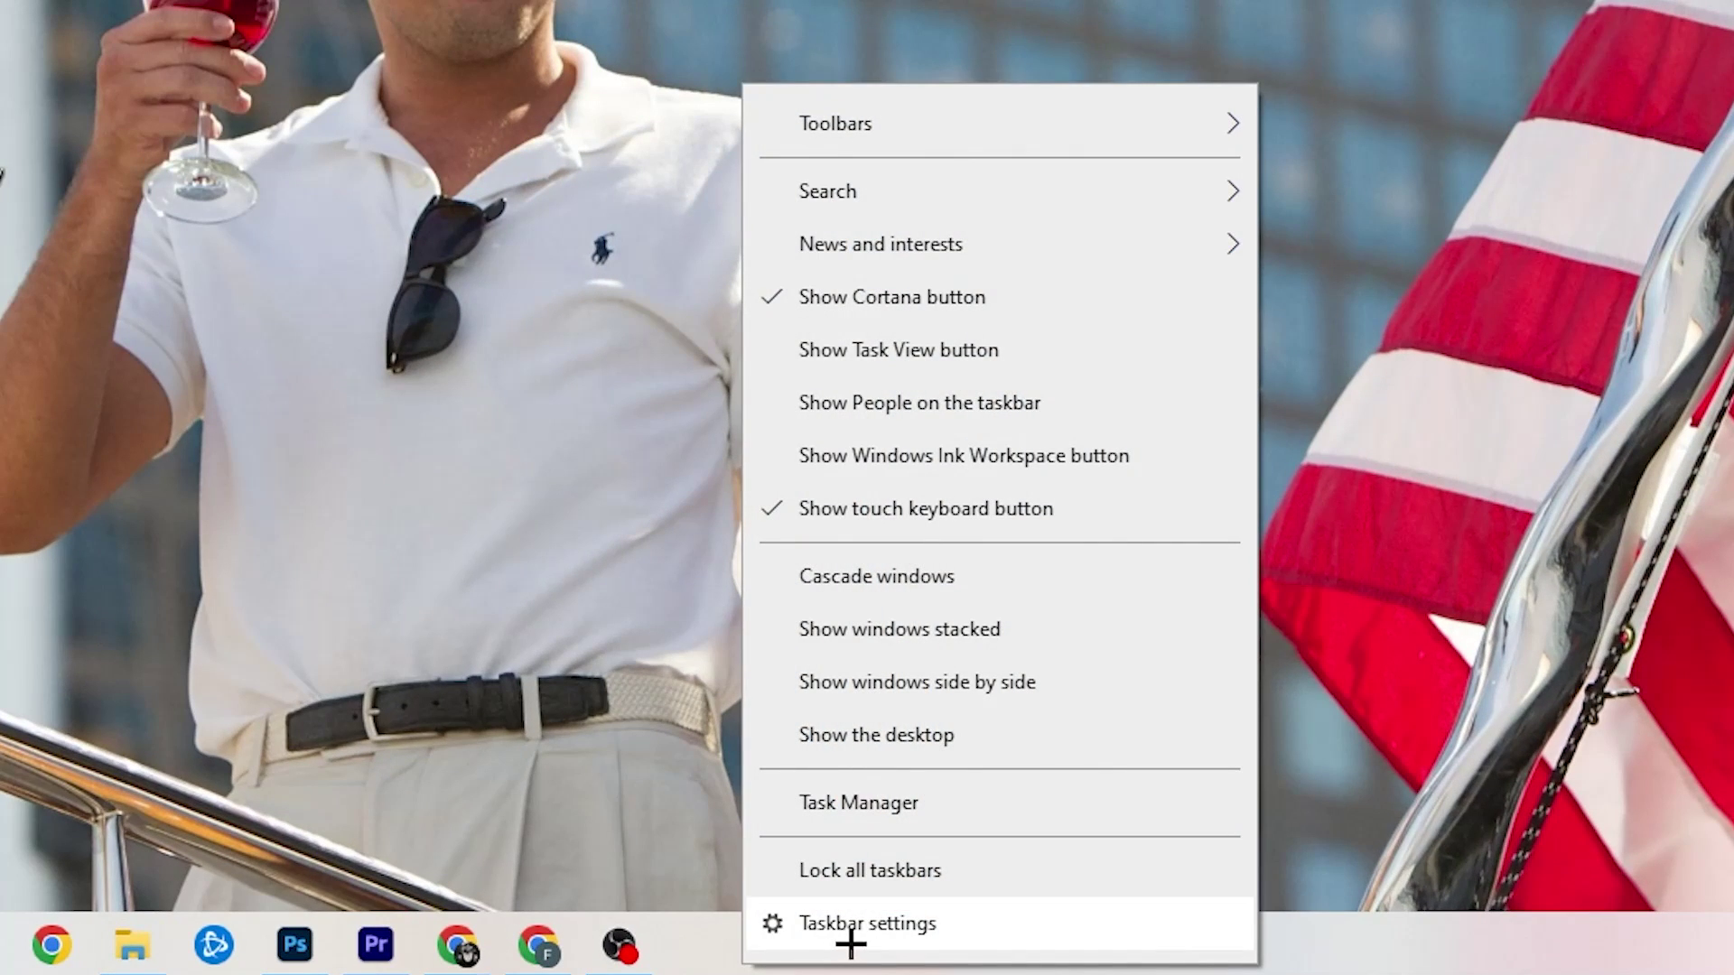
pyautogui.click(900, 813)
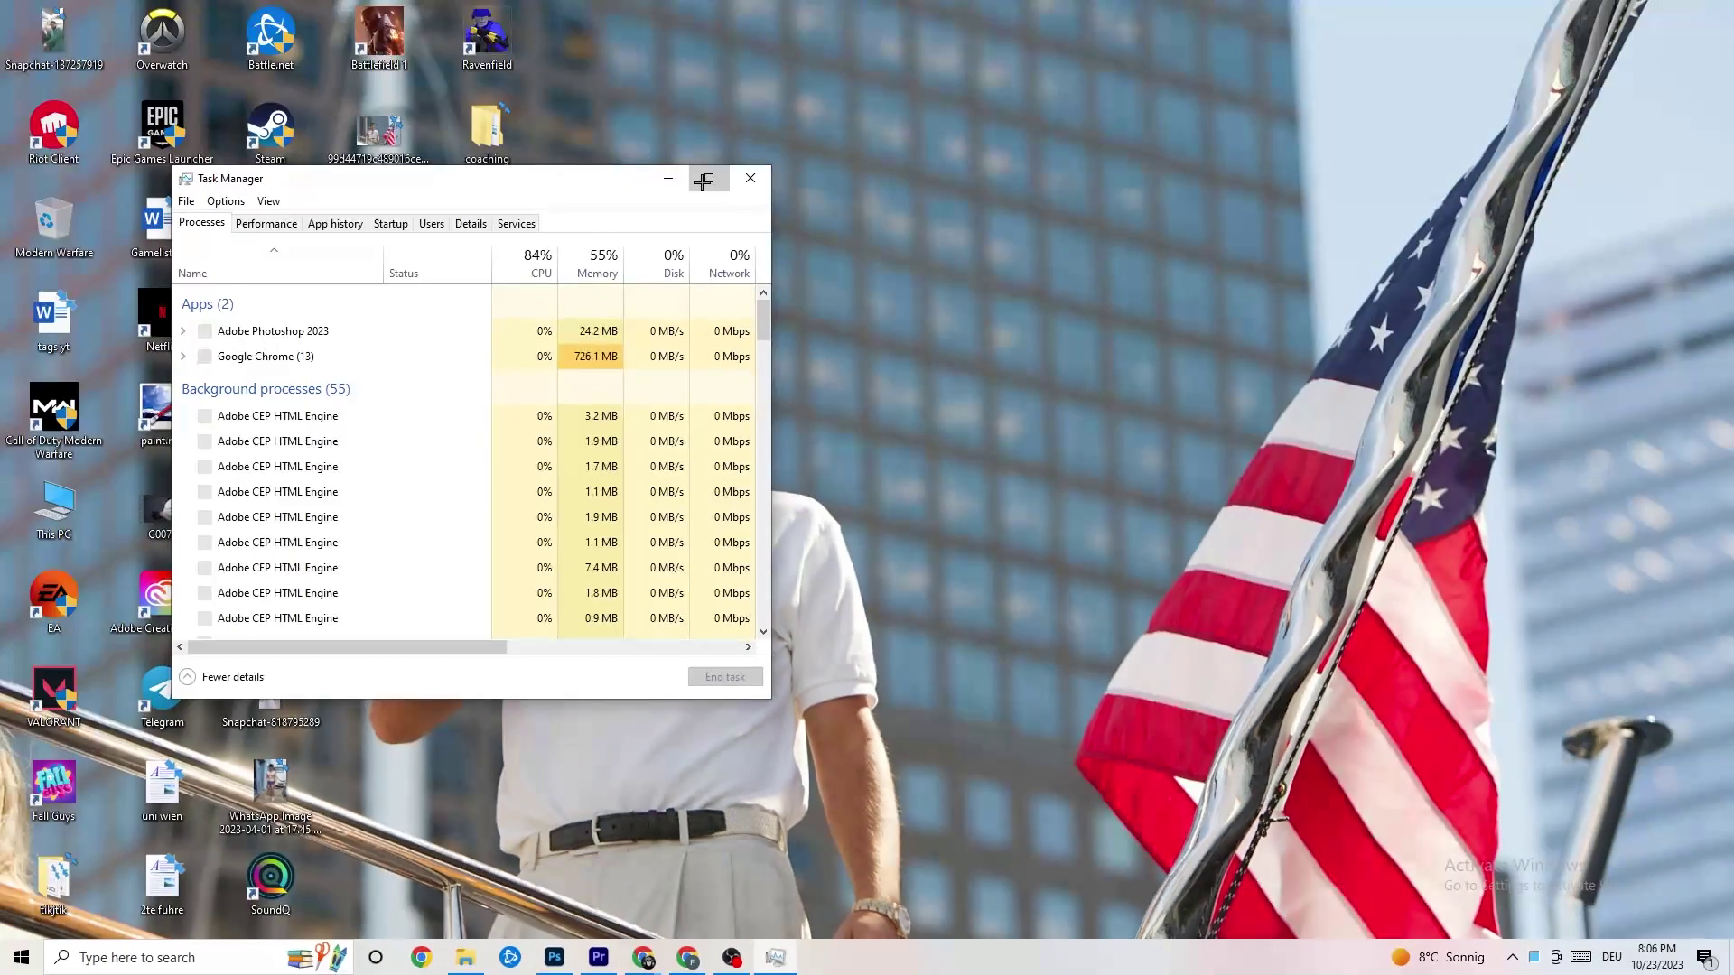
pyautogui.click(708, 174)
pyautogui.moveTo(727, 11); pyautogui.dragTo(747, 78)
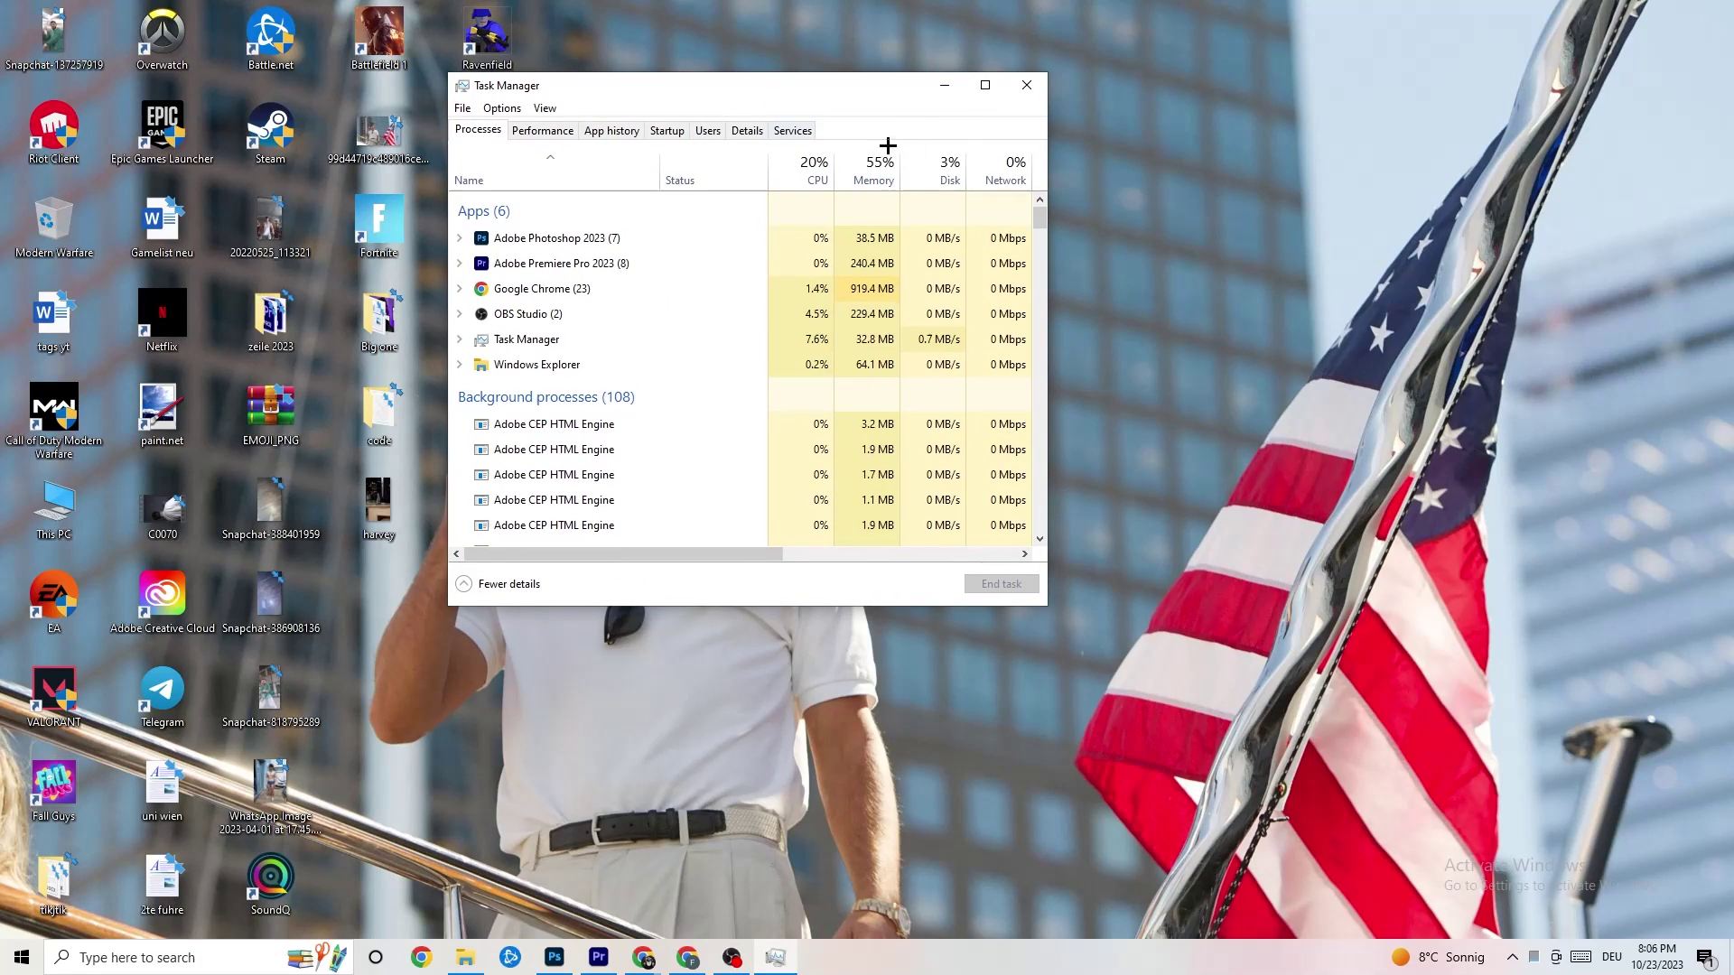
pyautogui.click(985, 84)
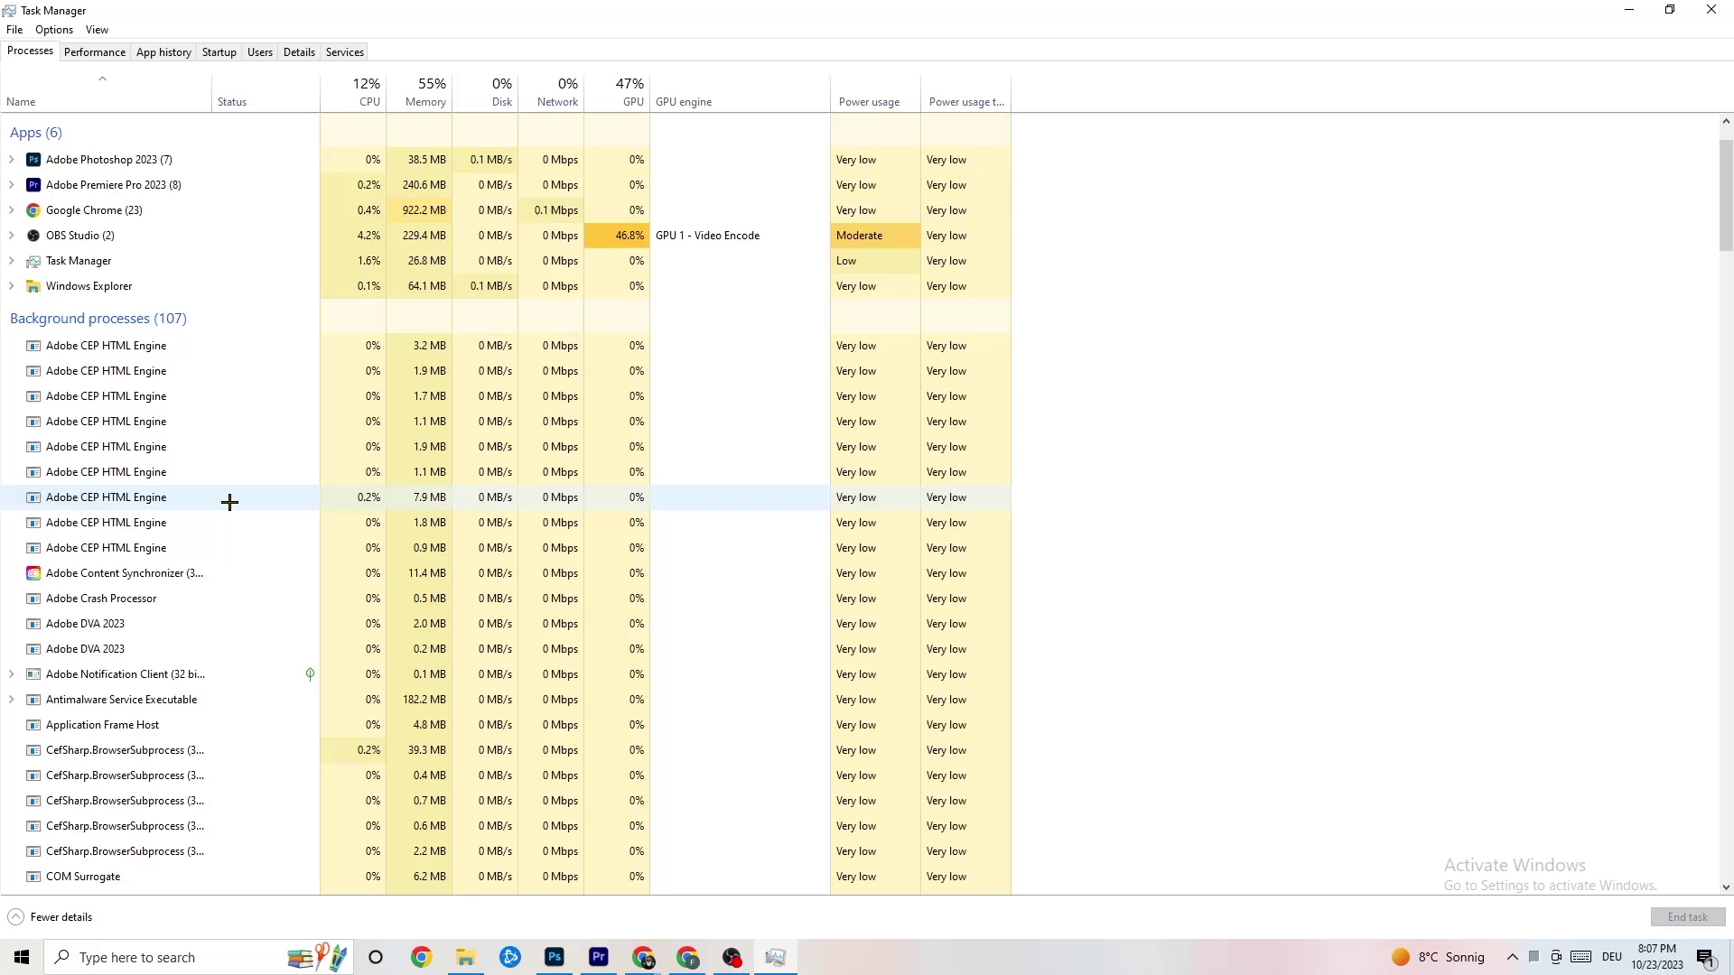
# Step: End the Adobe Photoshop 2023 app in the list of running processes
pyautogui.scroll(-10, 229, 487)
pyautogui.scroll(-4, 459, 446)
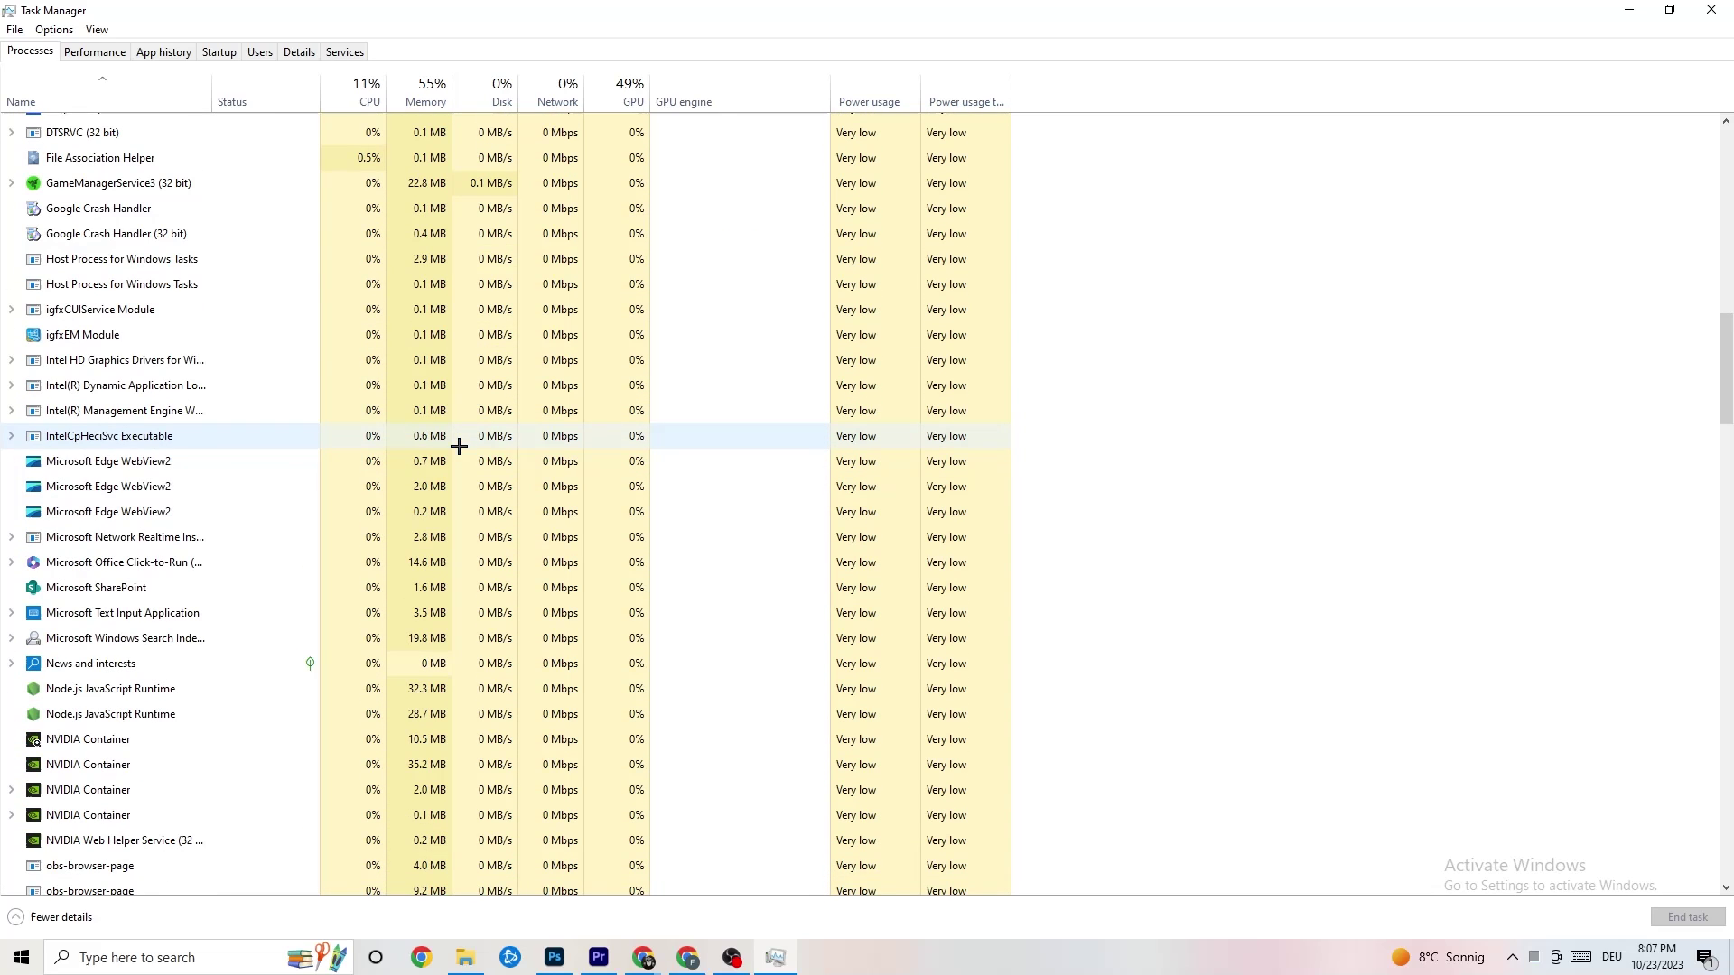
pyautogui.scroll(17, 469, 445)
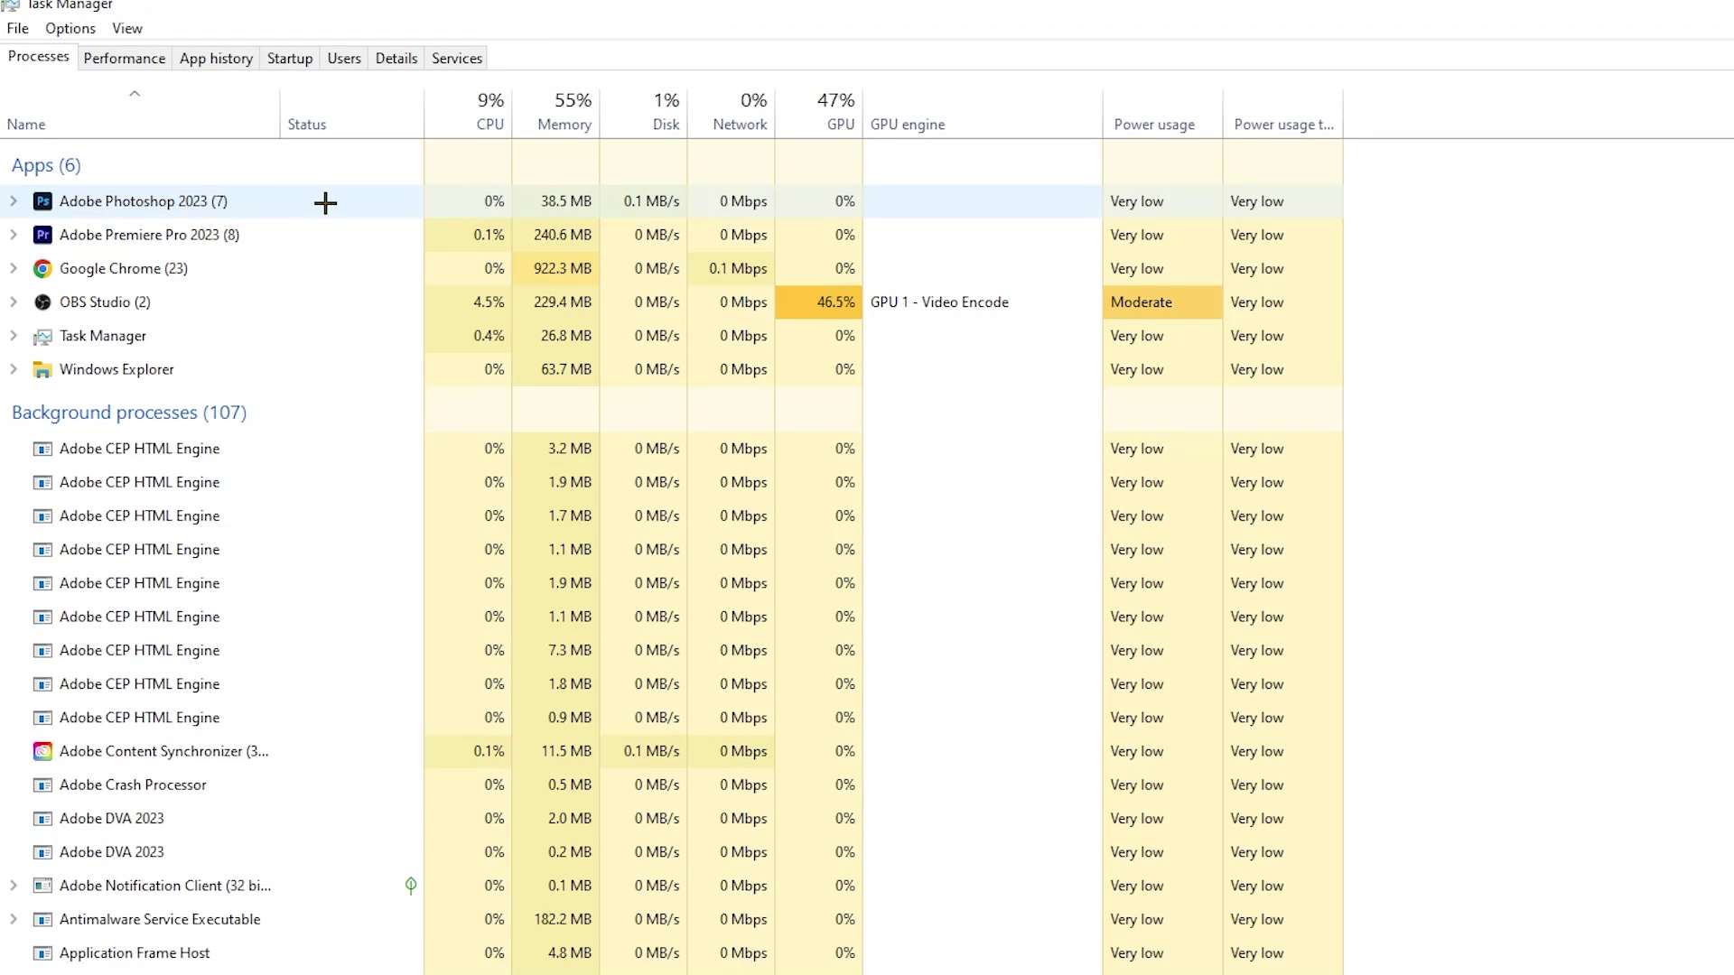
pyautogui.rightClick(596, 204)
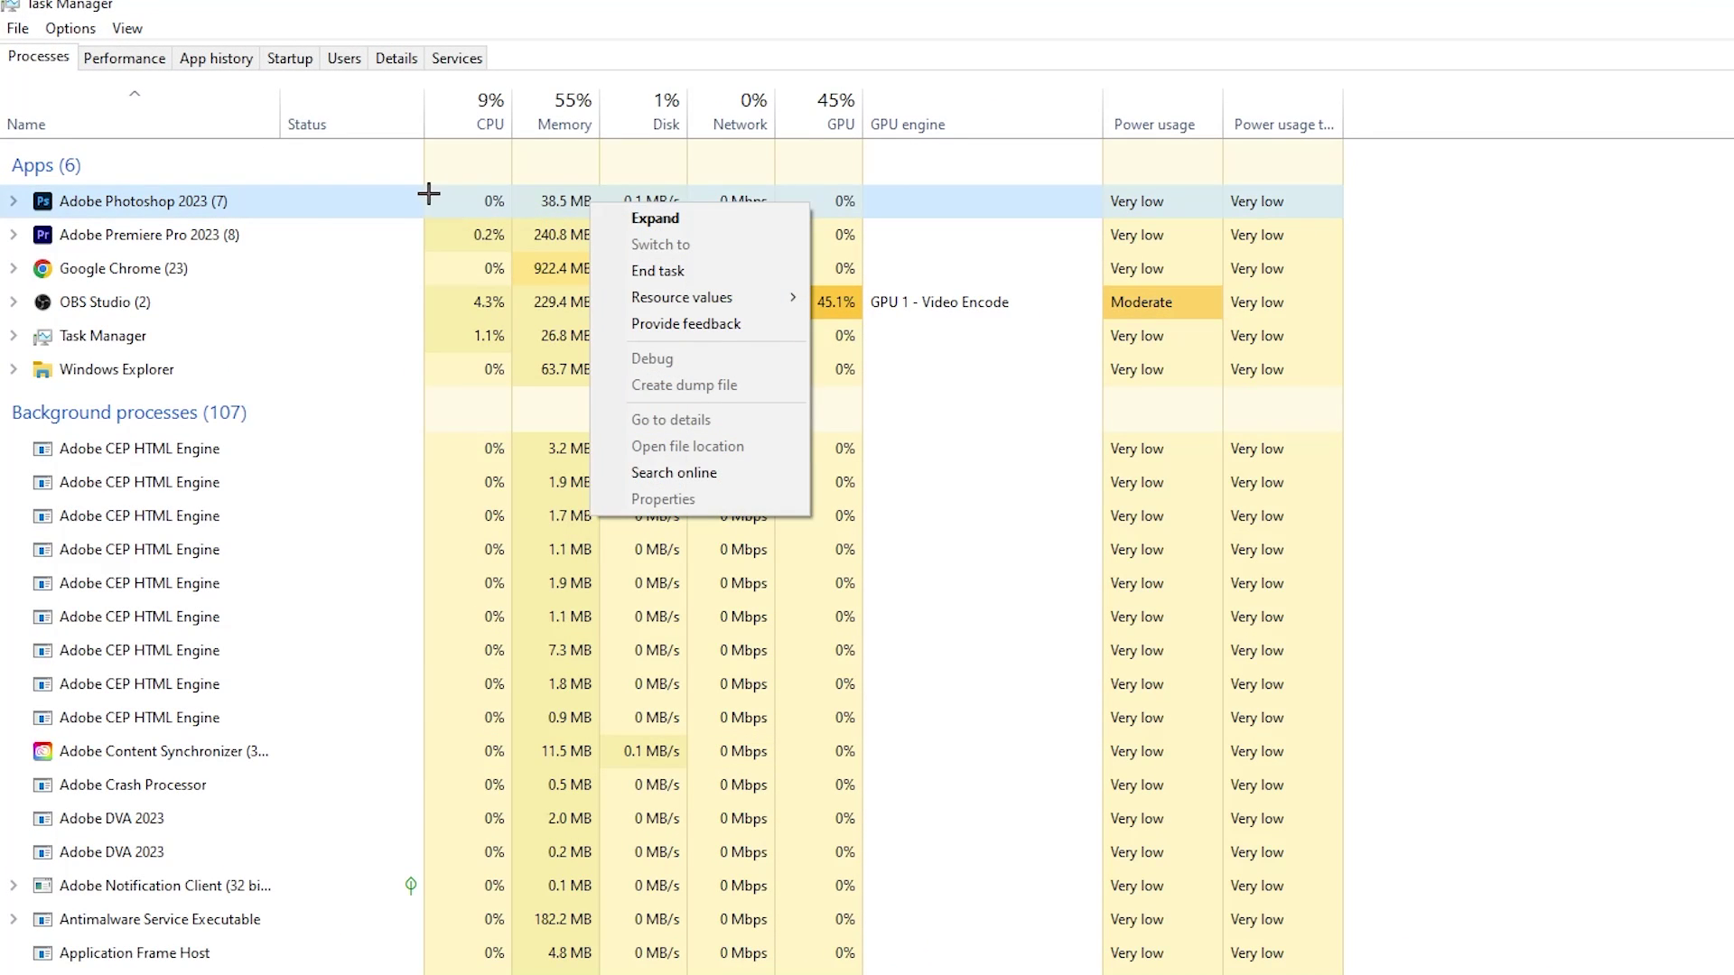
pyautogui.rightClick(315, 211)
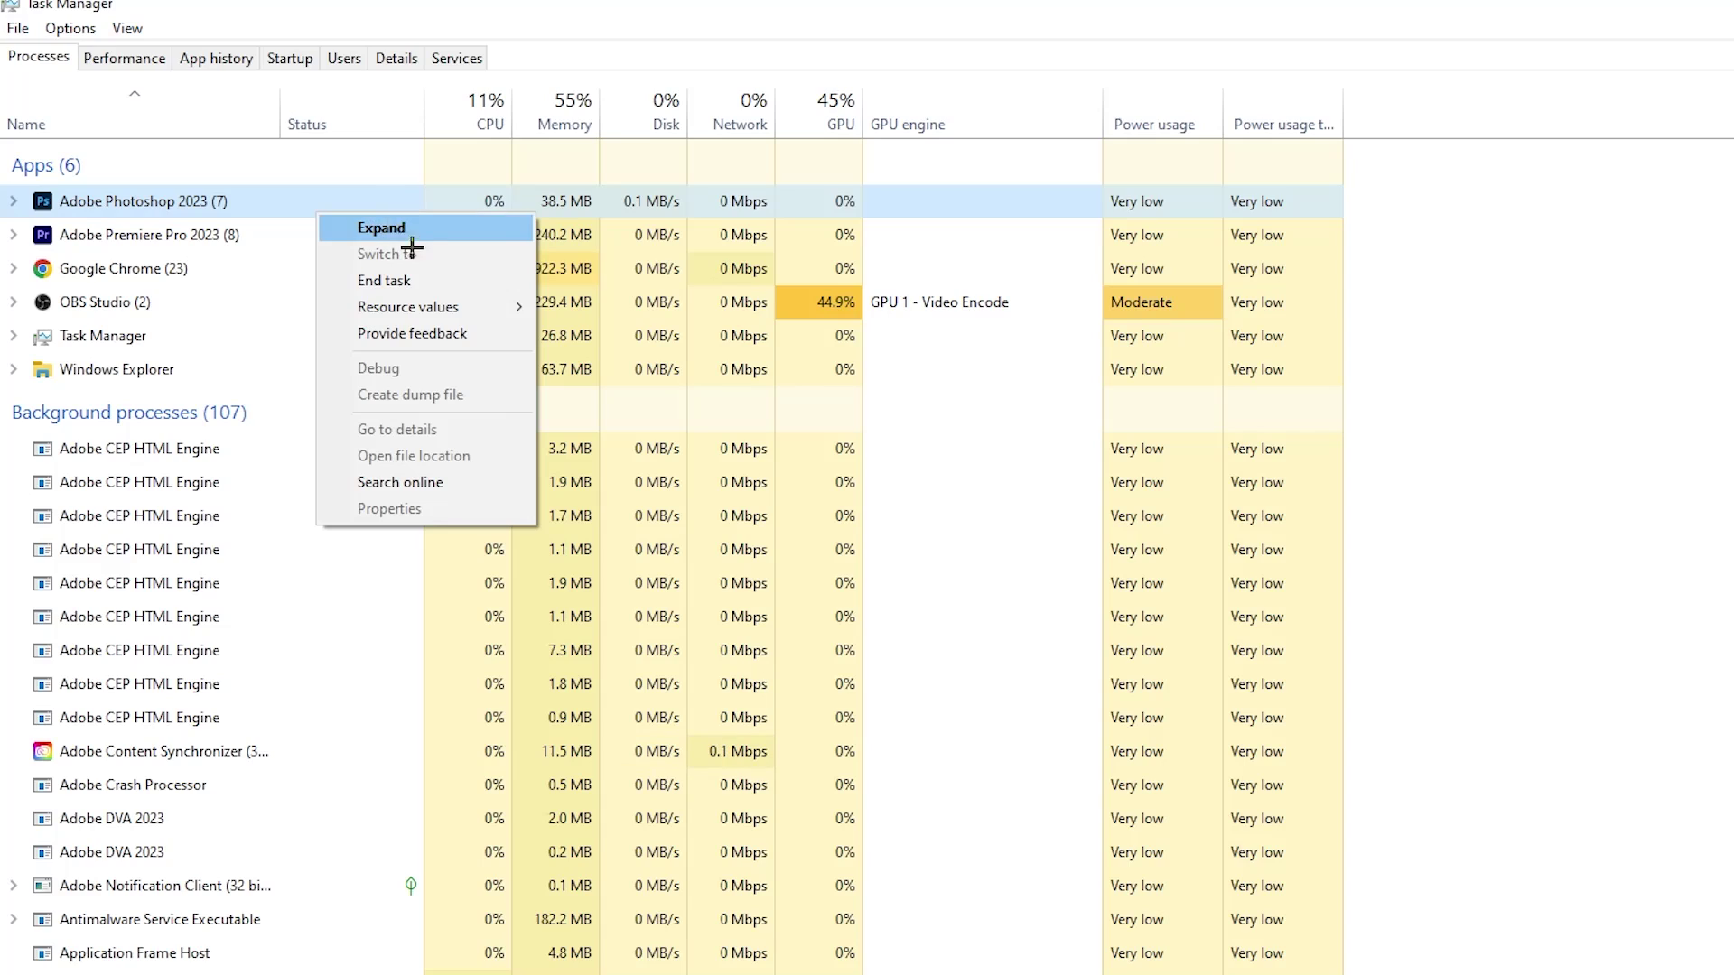
pyautogui.click(453, 280)
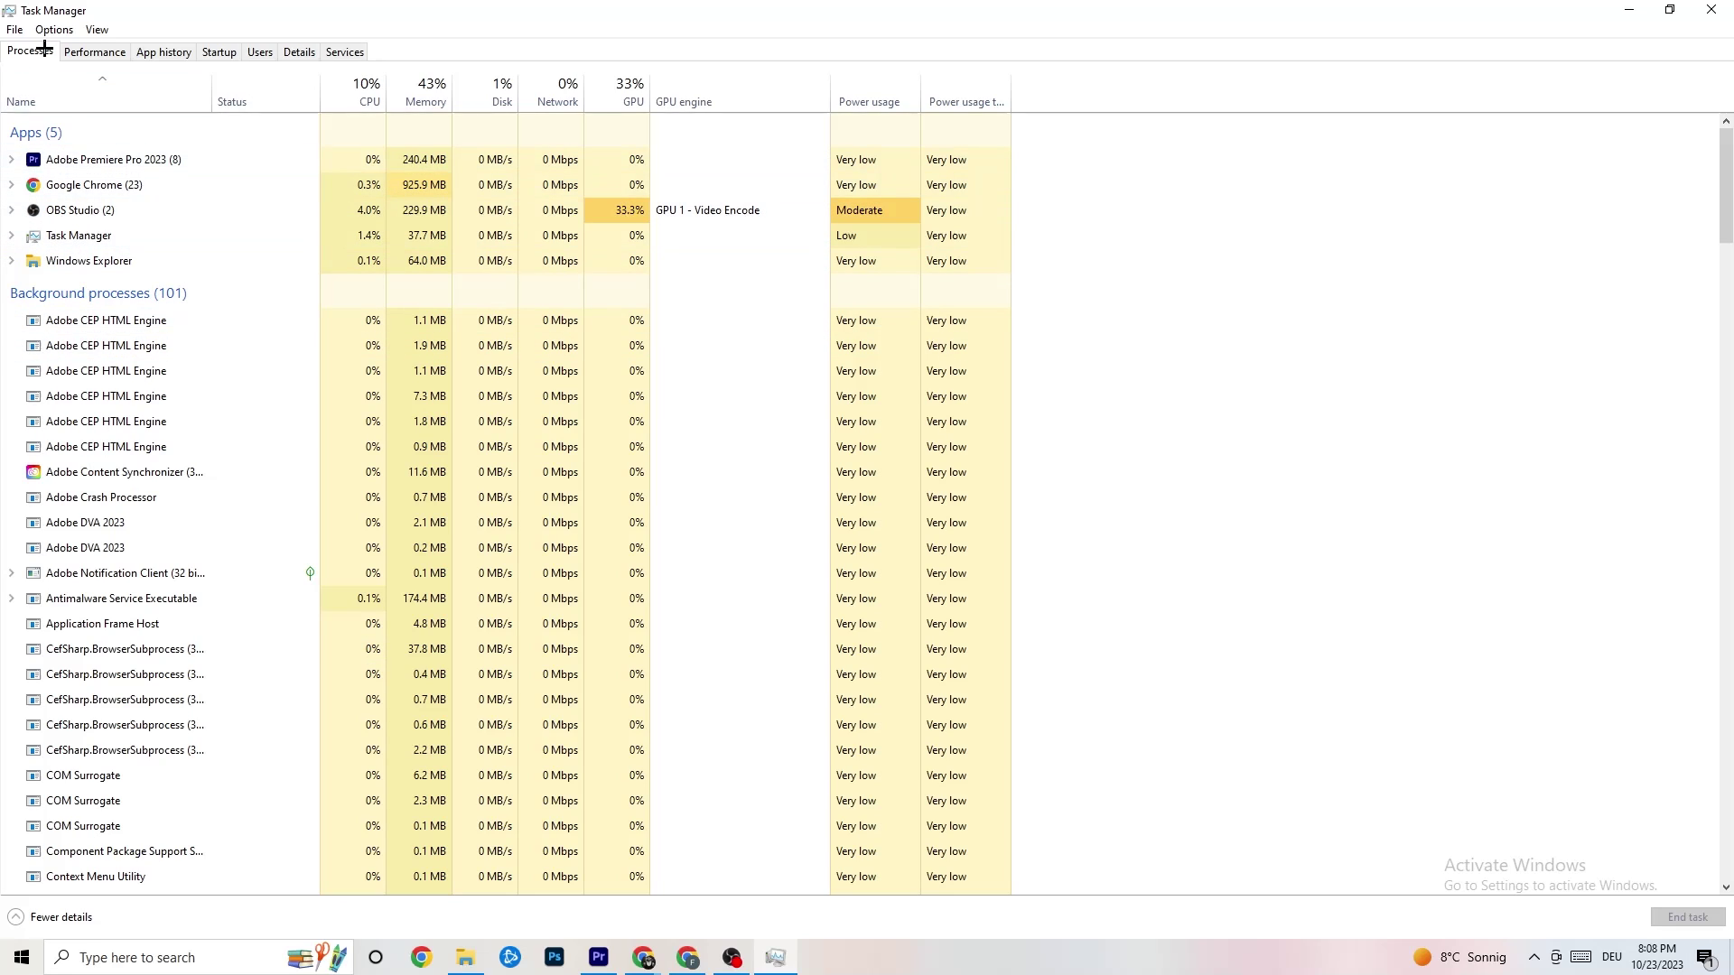
# Step: View the priority choices for the Adobe Premiere Pro process in the detailed process list and dismiss them
pyautogui.click(301, 48)
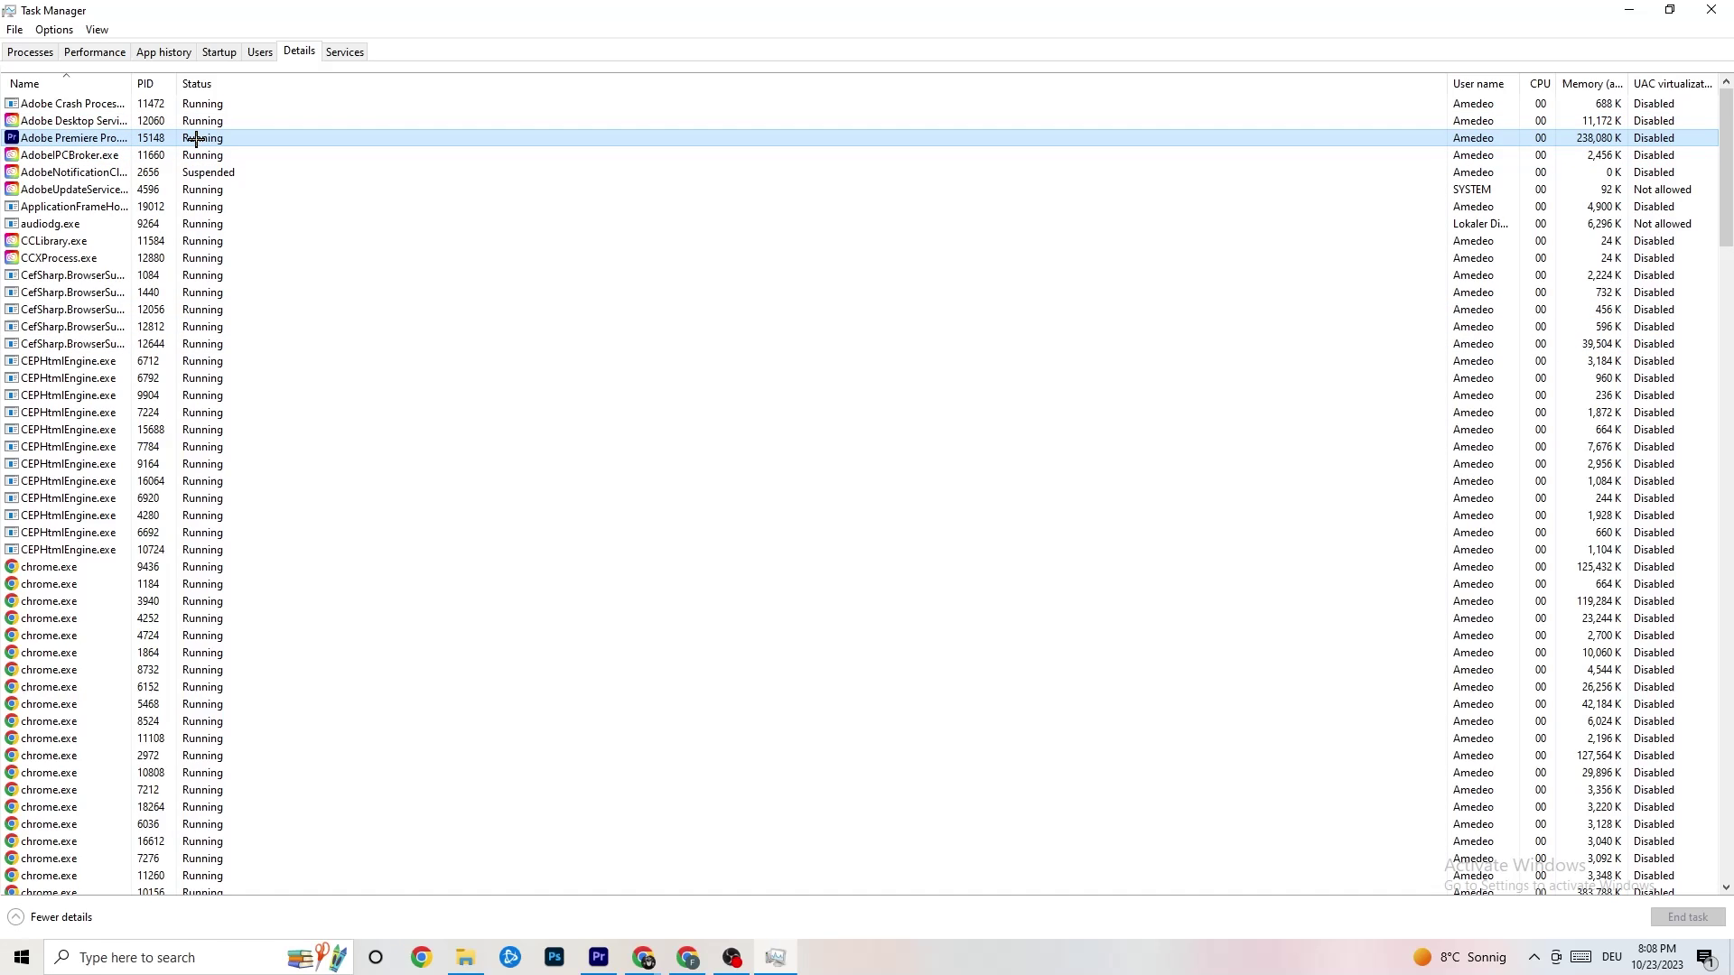
pyautogui.rightClick(196, 138)
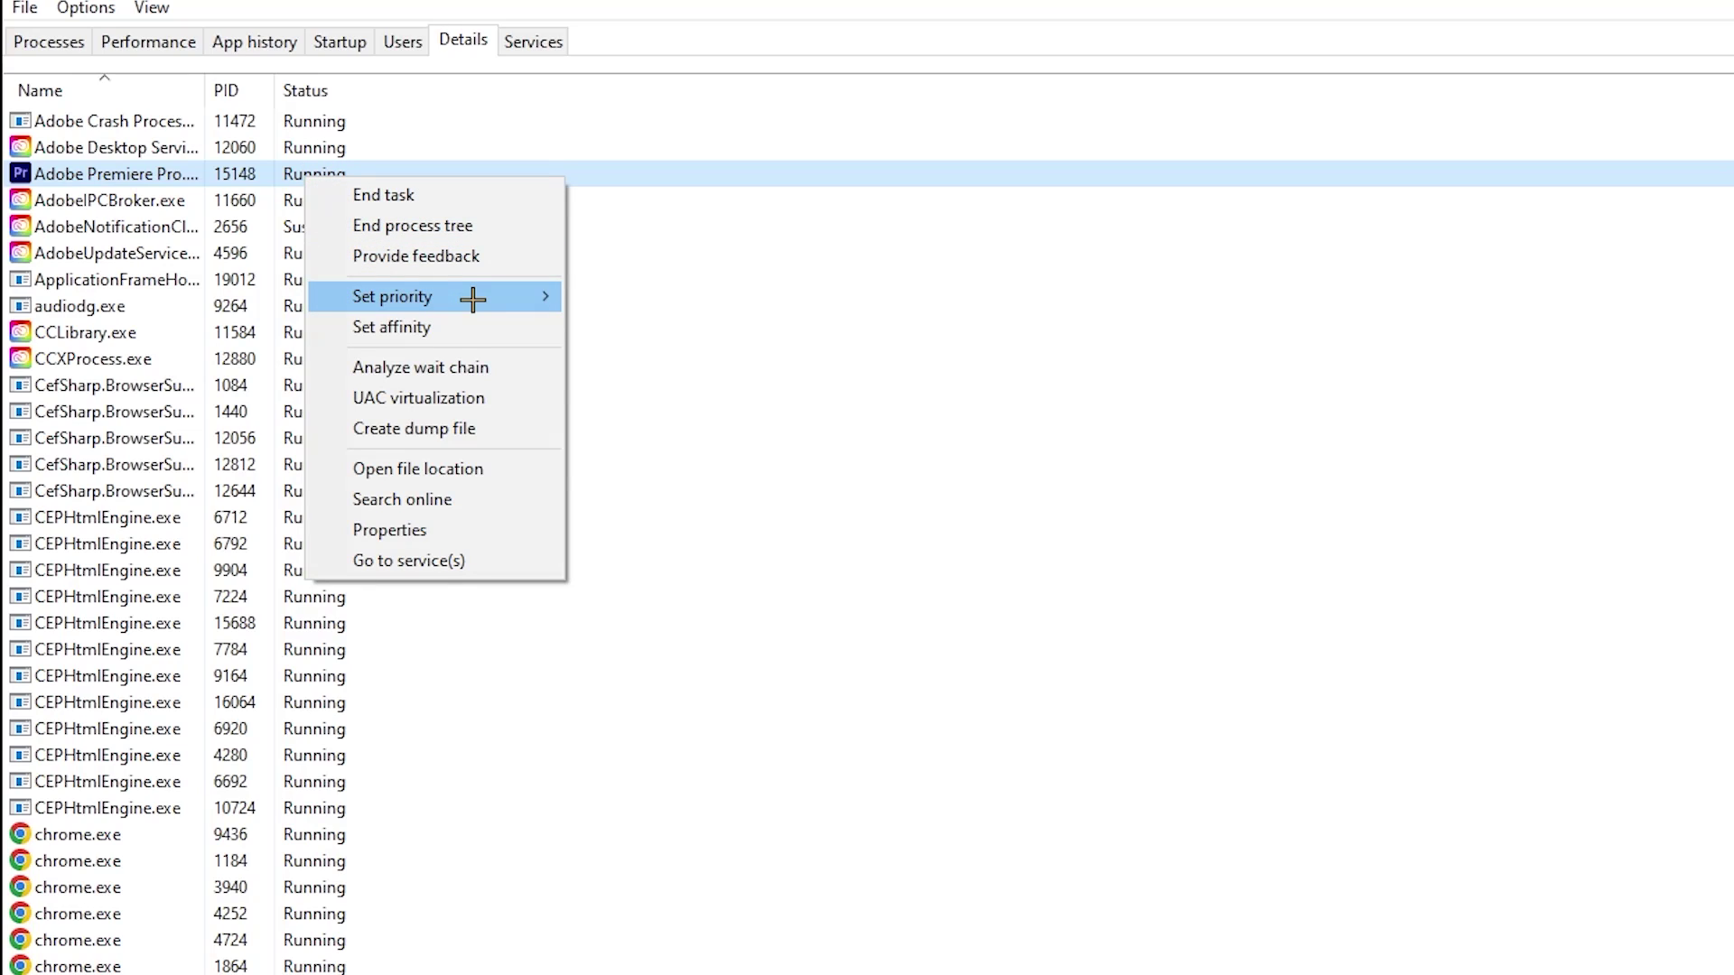
pyautogui.moveTo(472, 299)
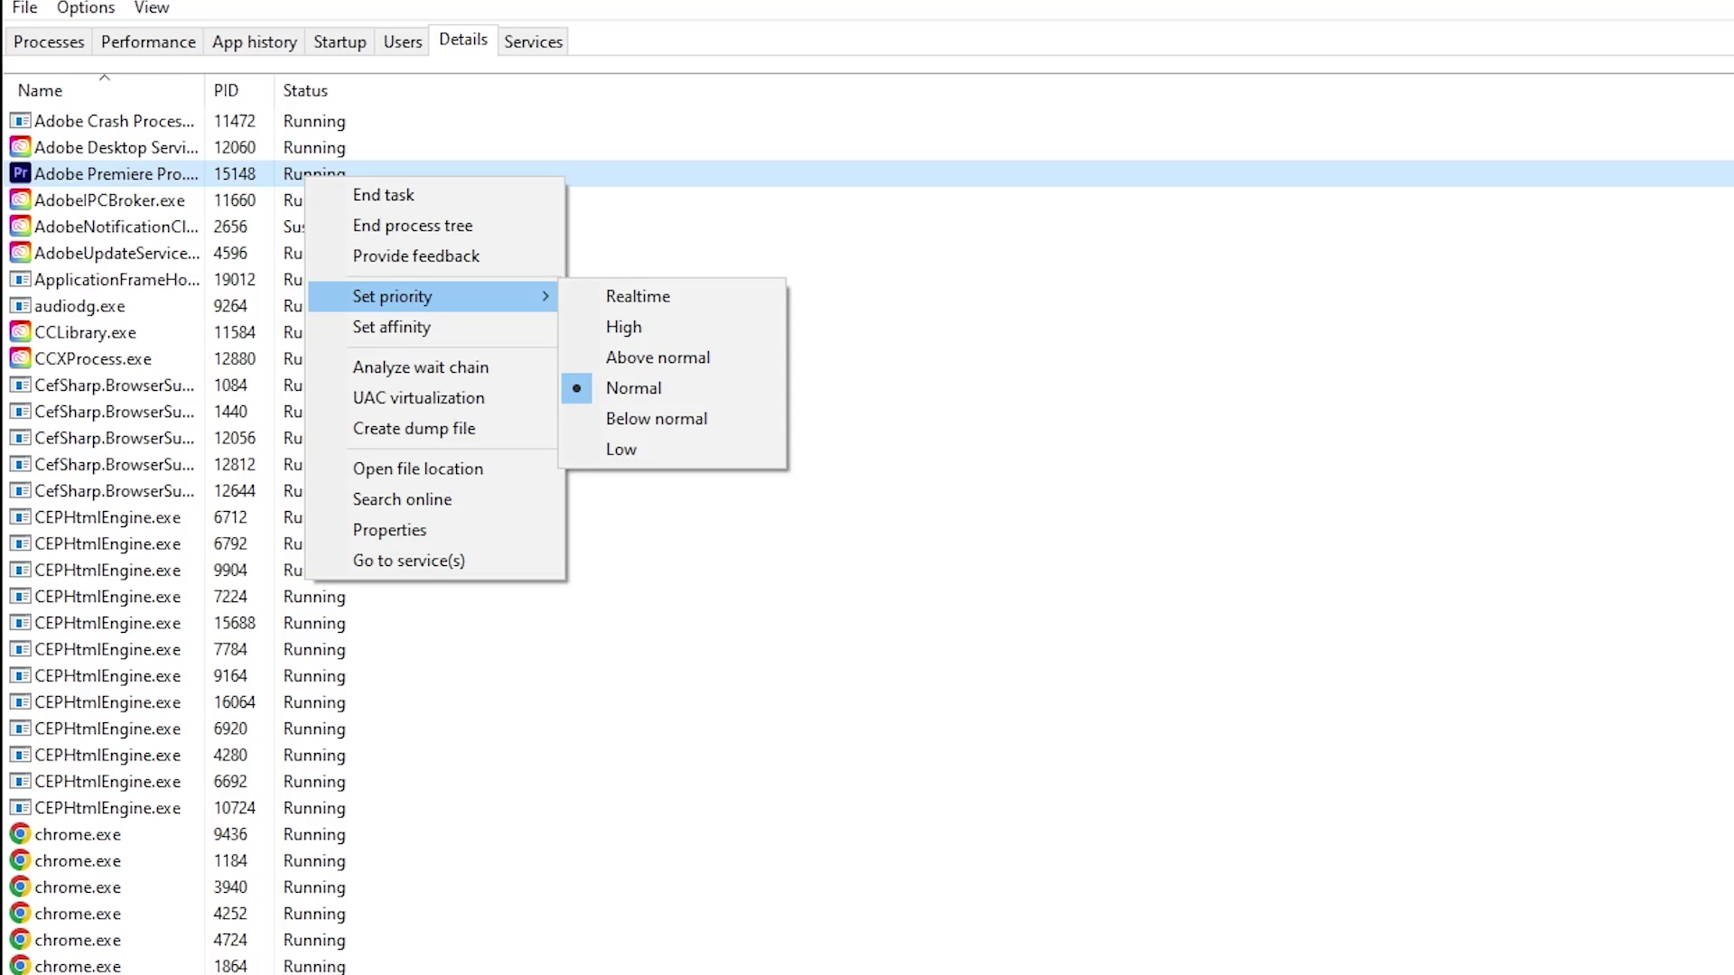
pyautogui.click(636, 121)
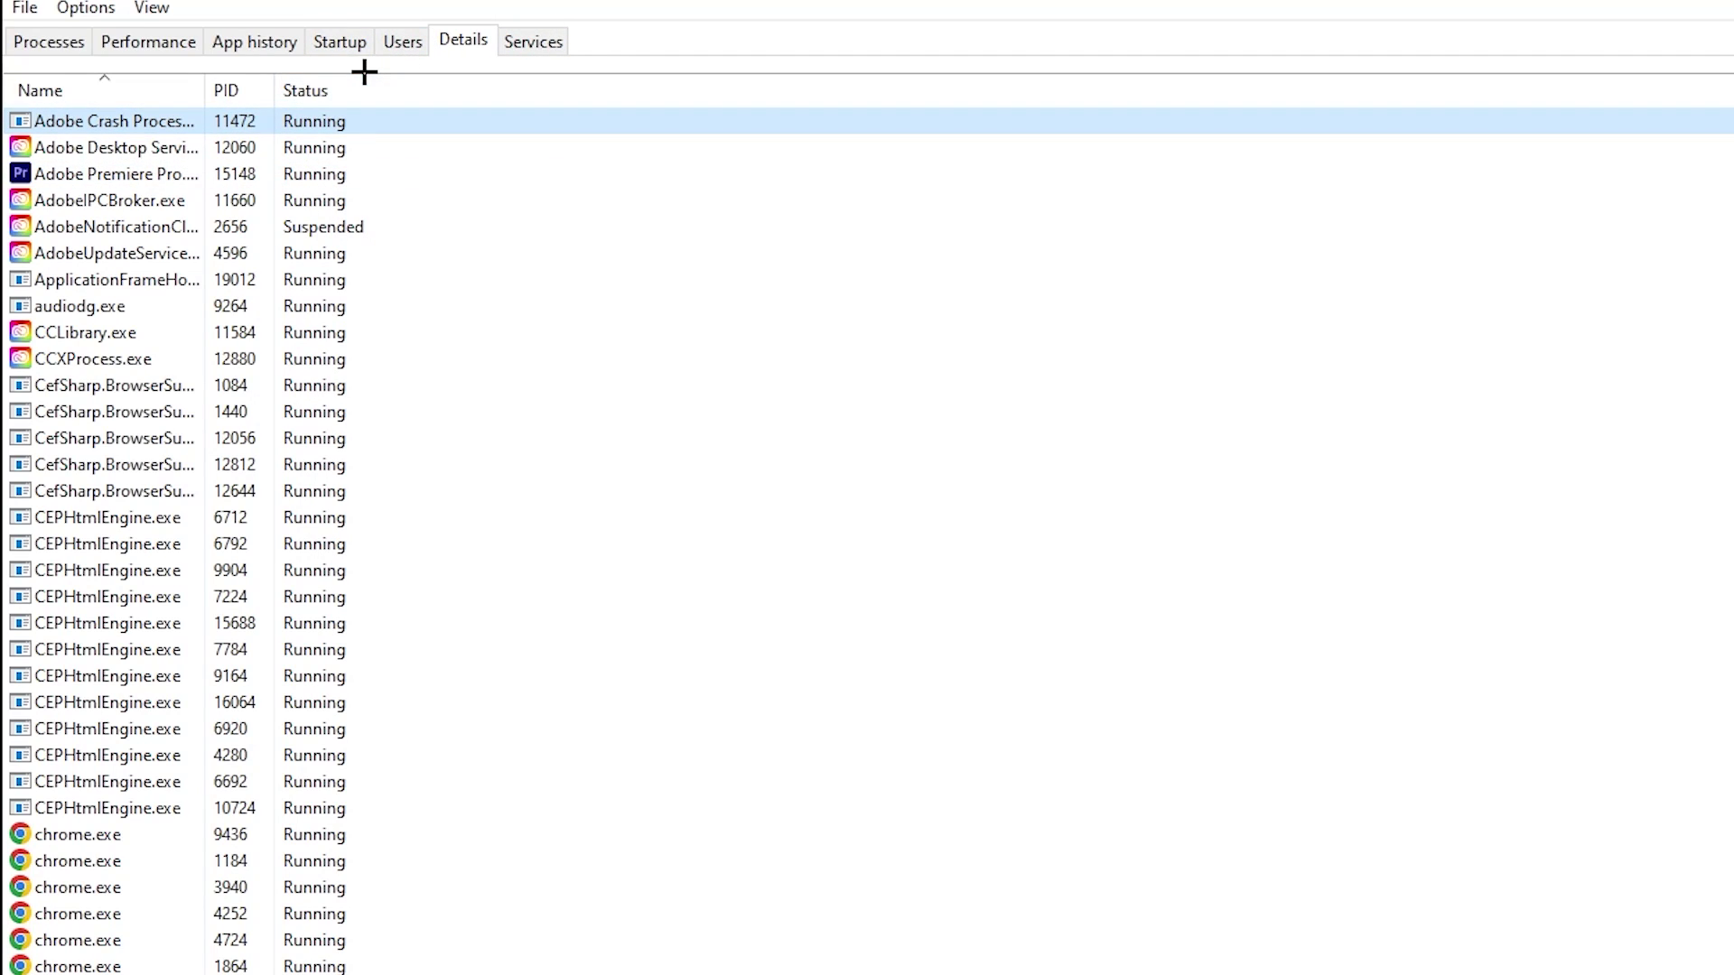
# Step: Review the startup programs and the actions available for Adobe Updater Startup Utility, then close Task Manager
pyautogui.click(342, 40)
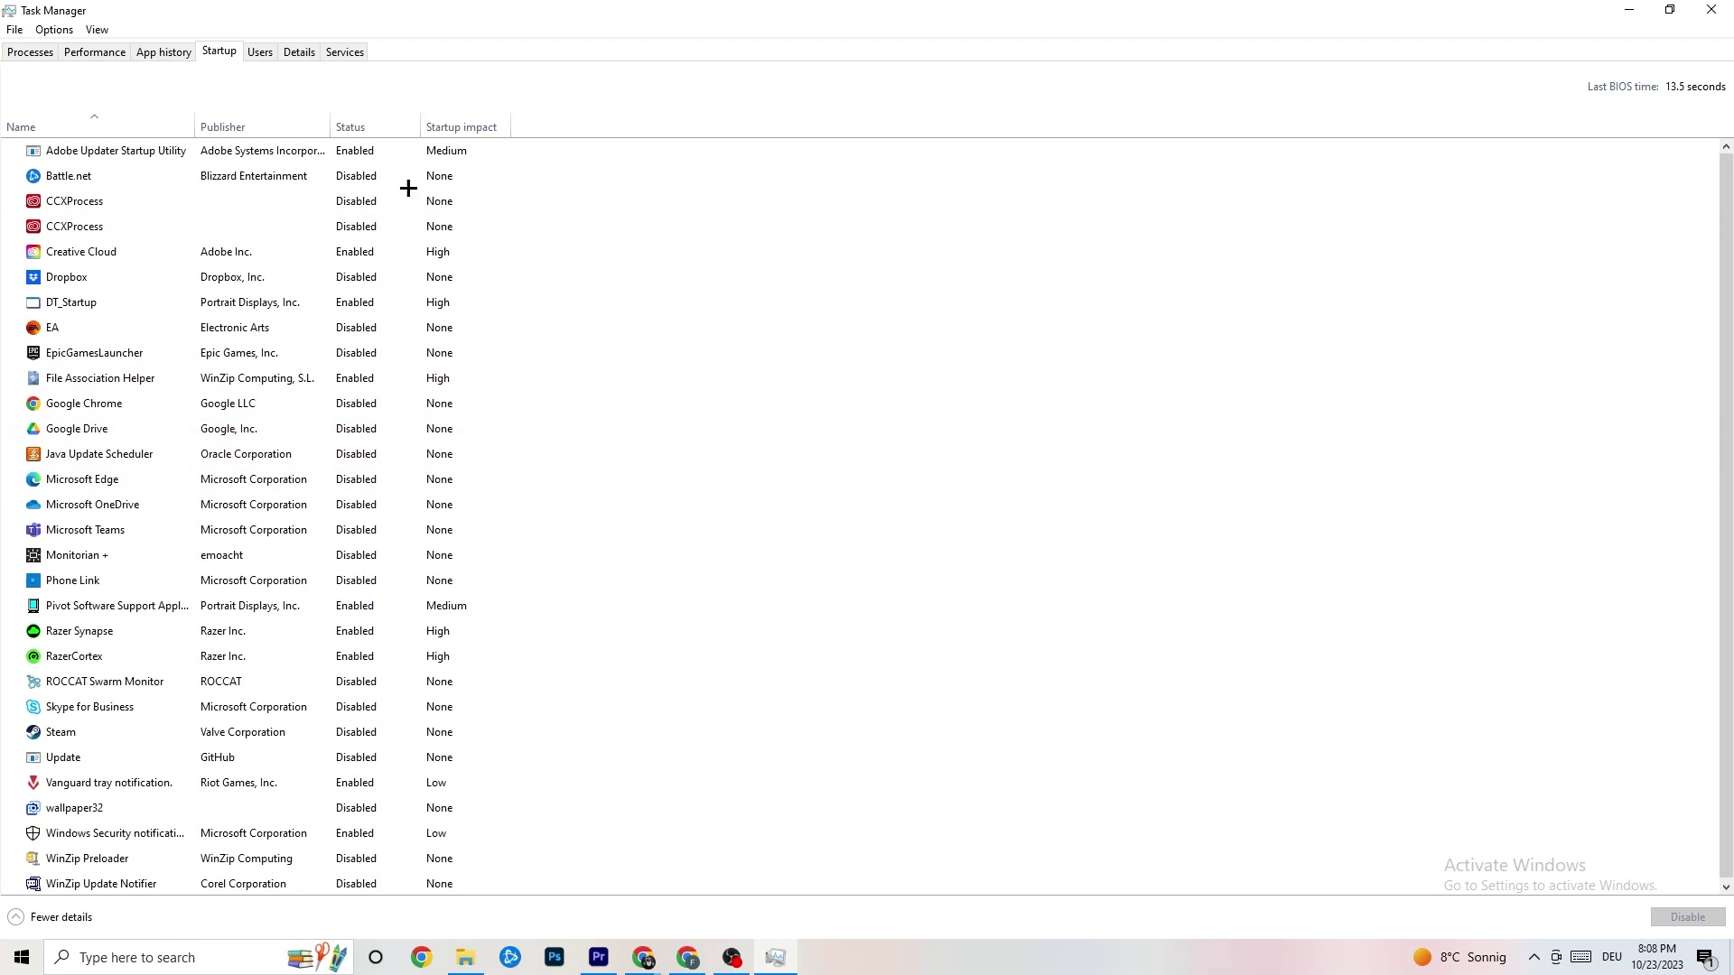
pyautogui.click(369, 158)
pyautogui.rightClick(370, 158)
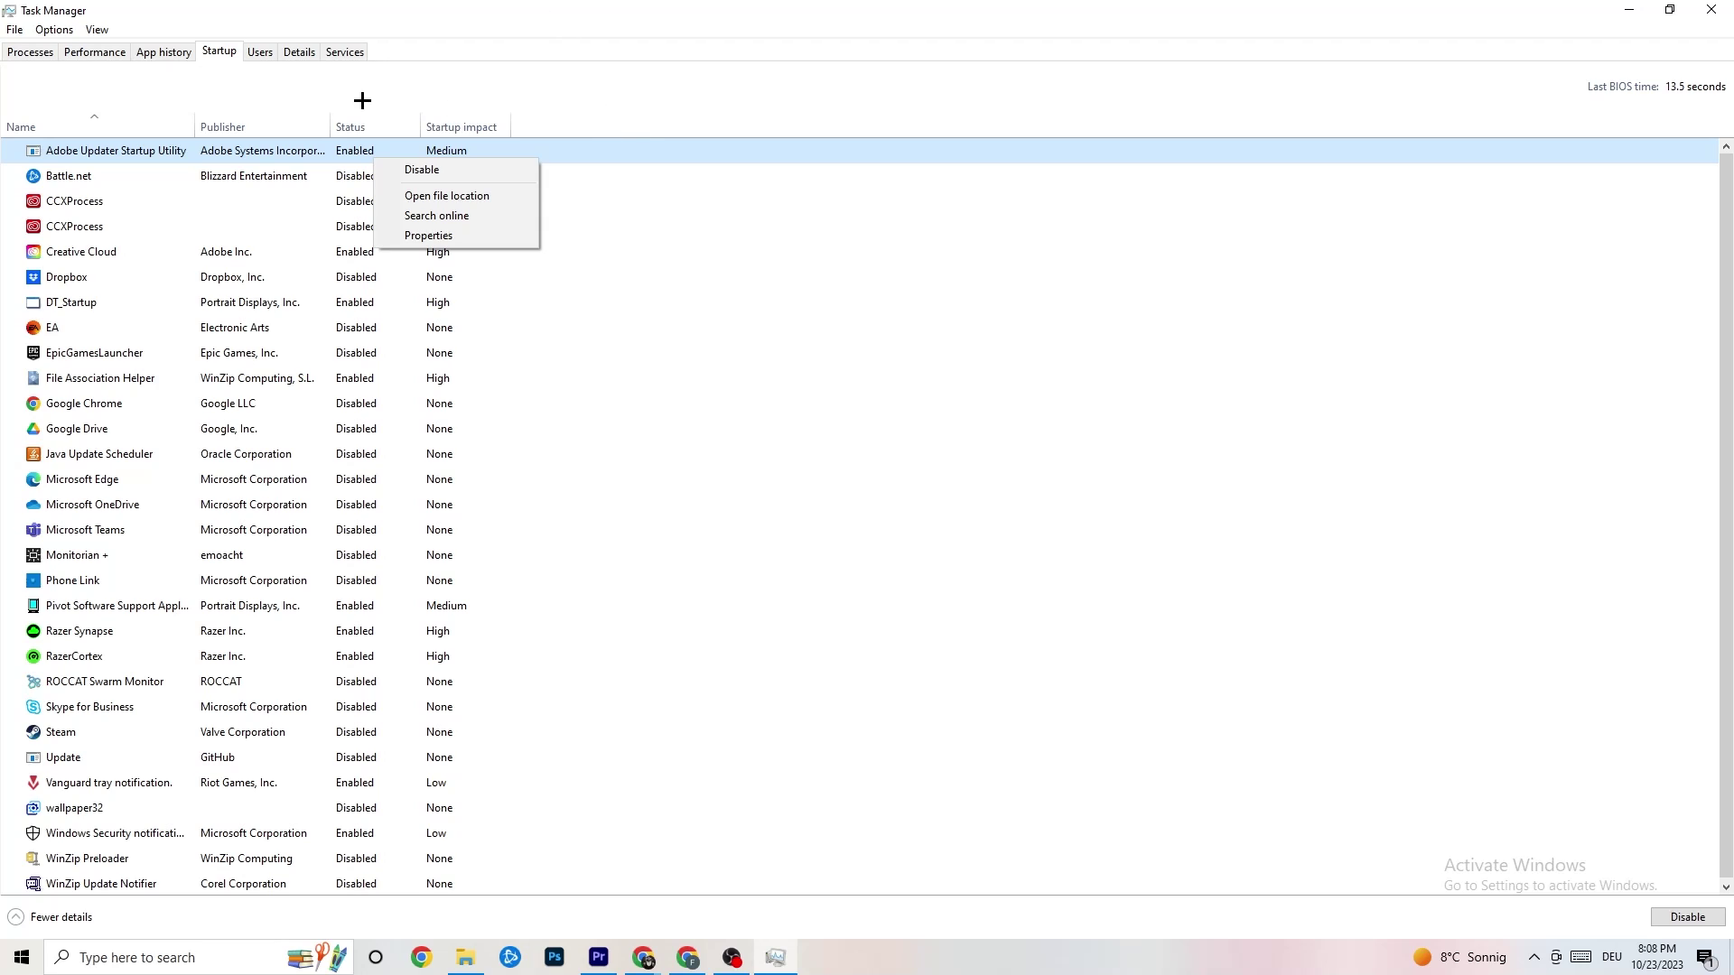
pyautogui.click(618, 5)
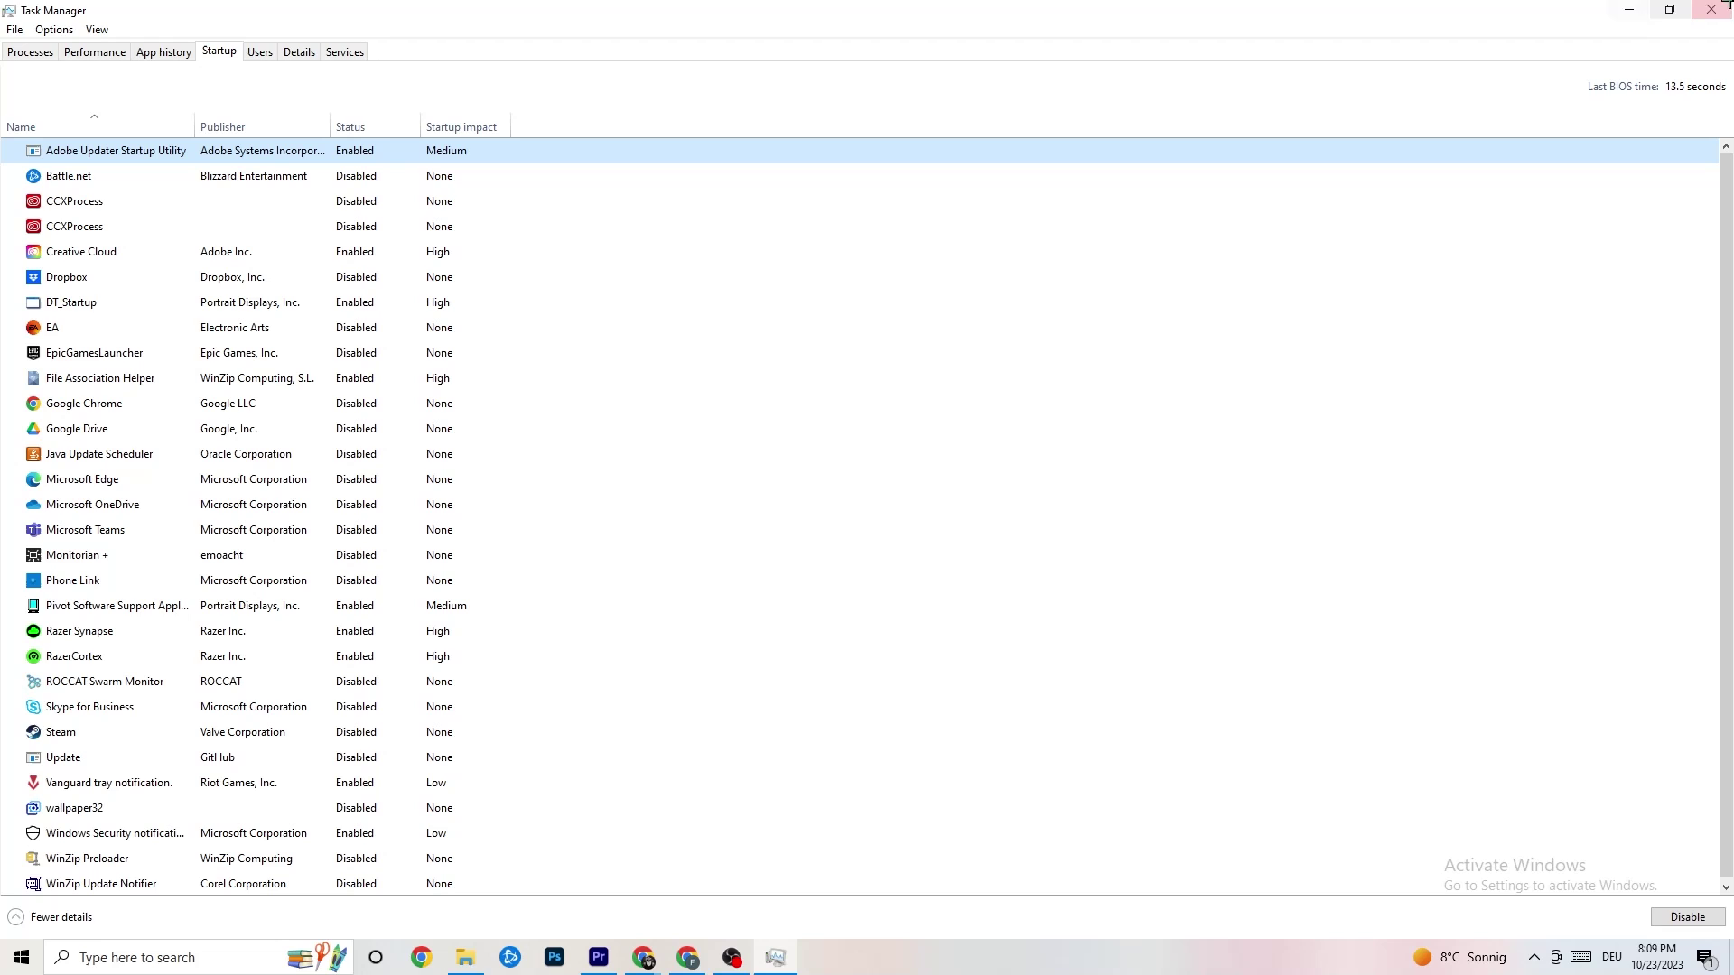
pyautogui.click(1711, 9)
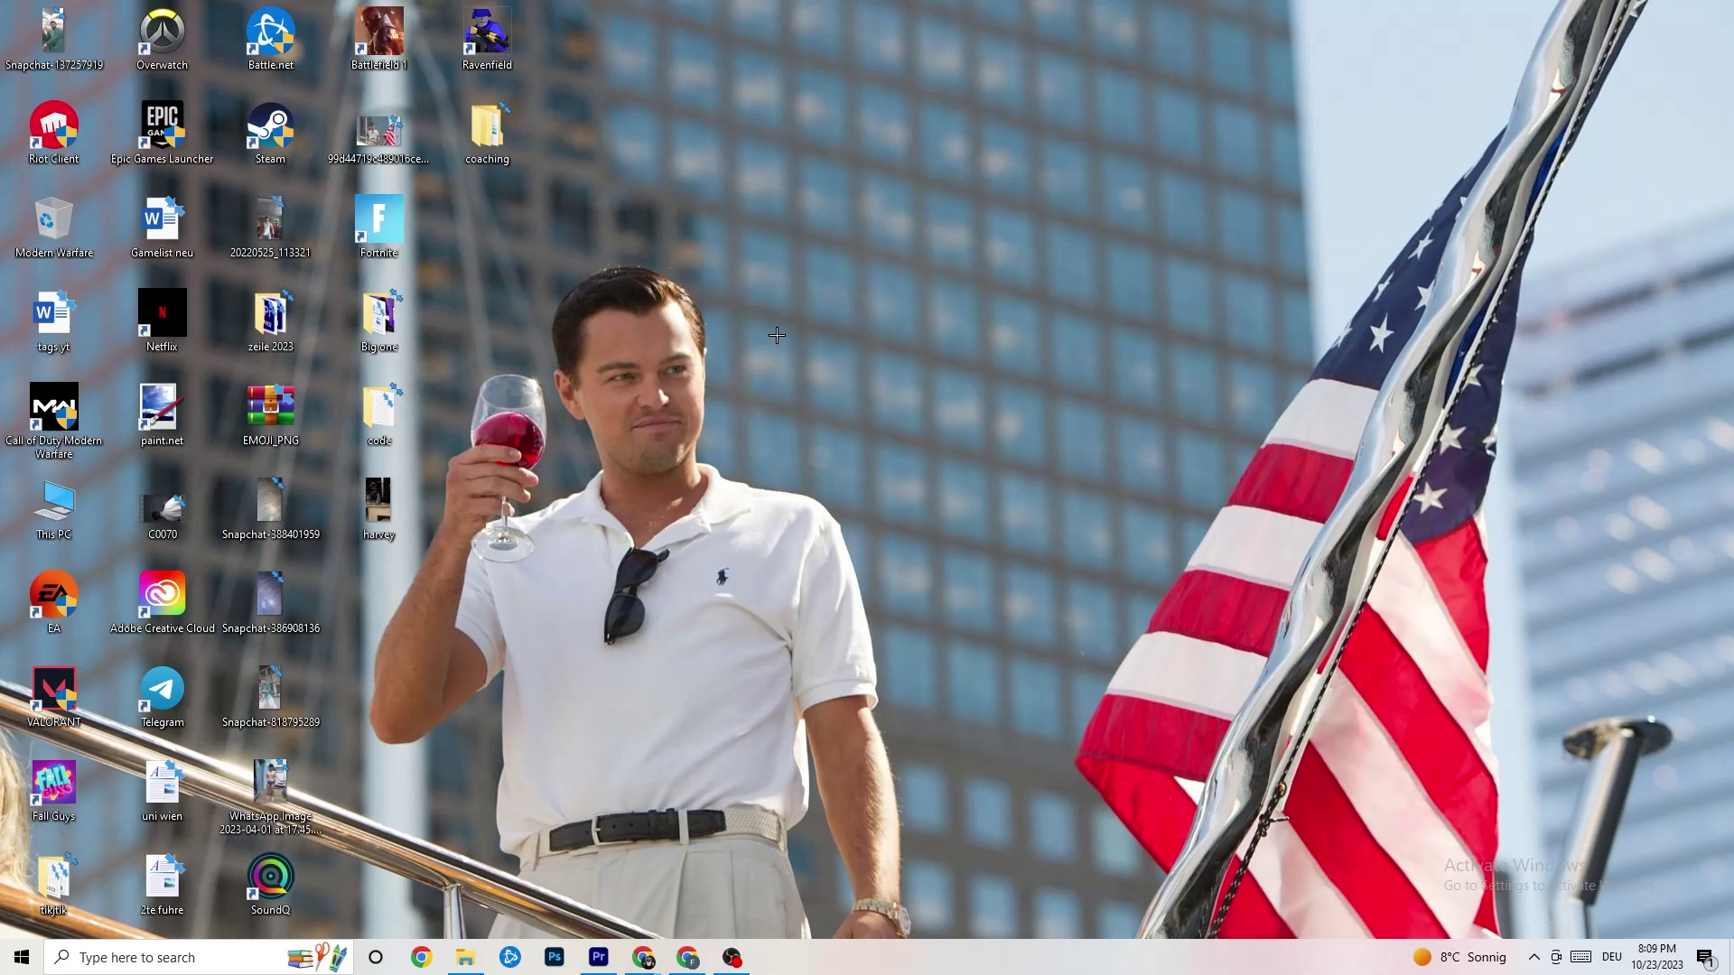
# Step: Open the Windows system display settings and look through the display options
pyautogui.click(5, 963)
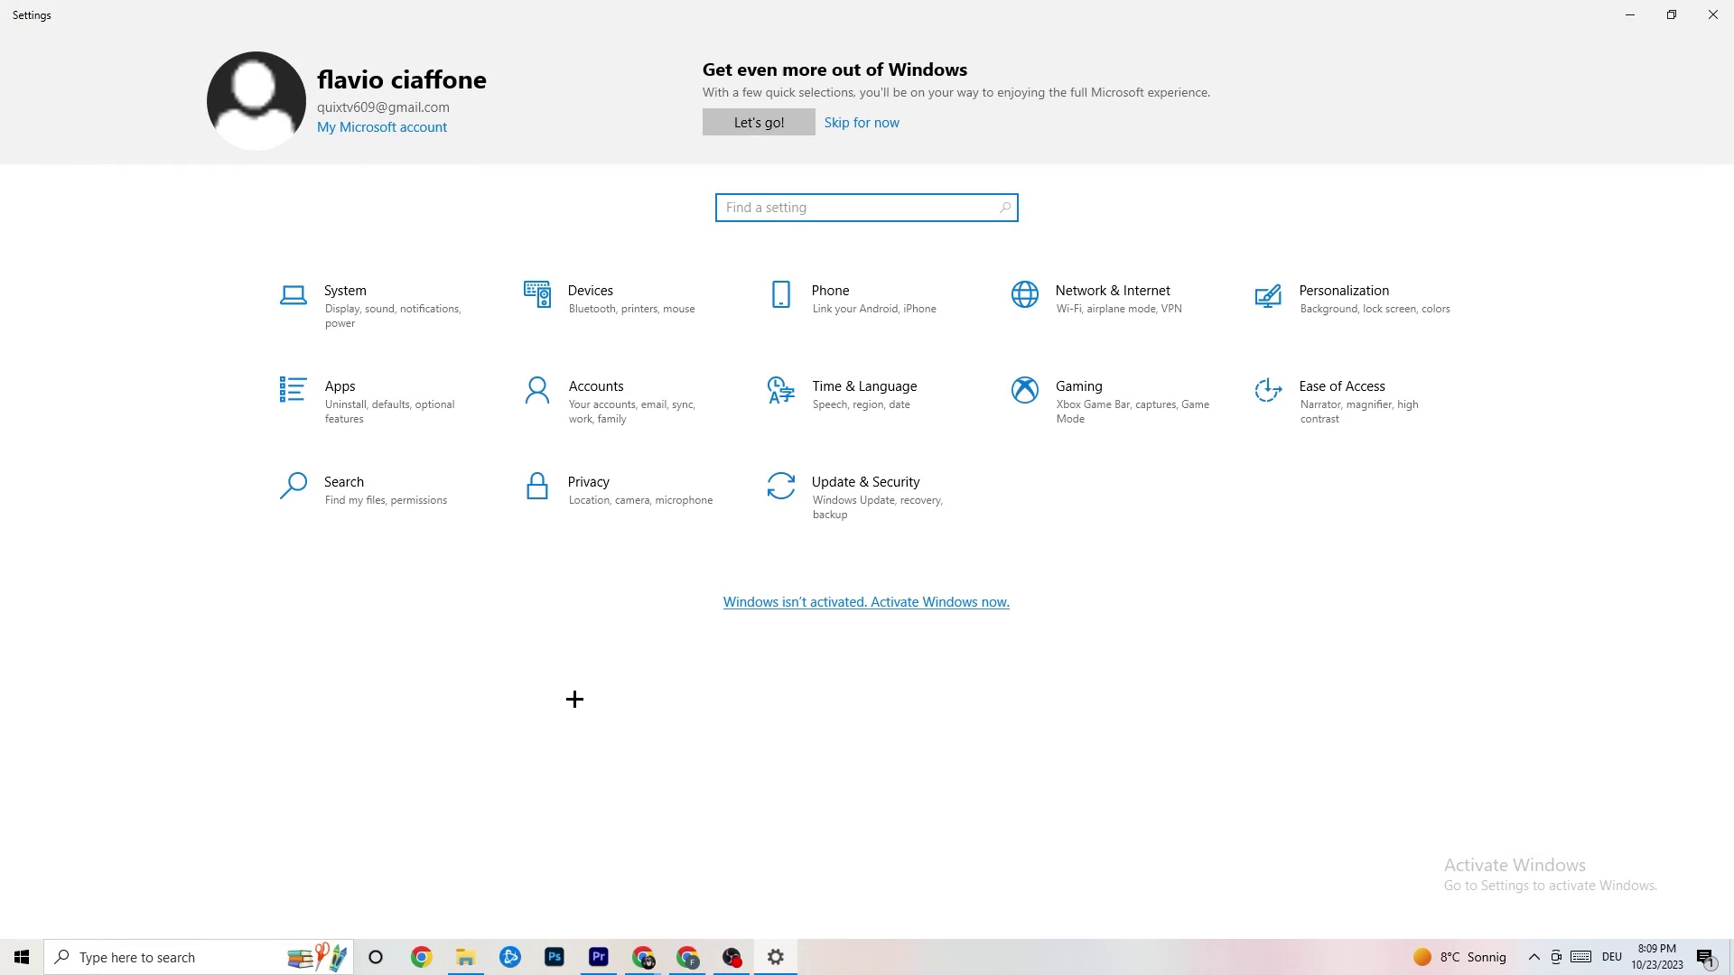
pyautogui.click(413, 318)
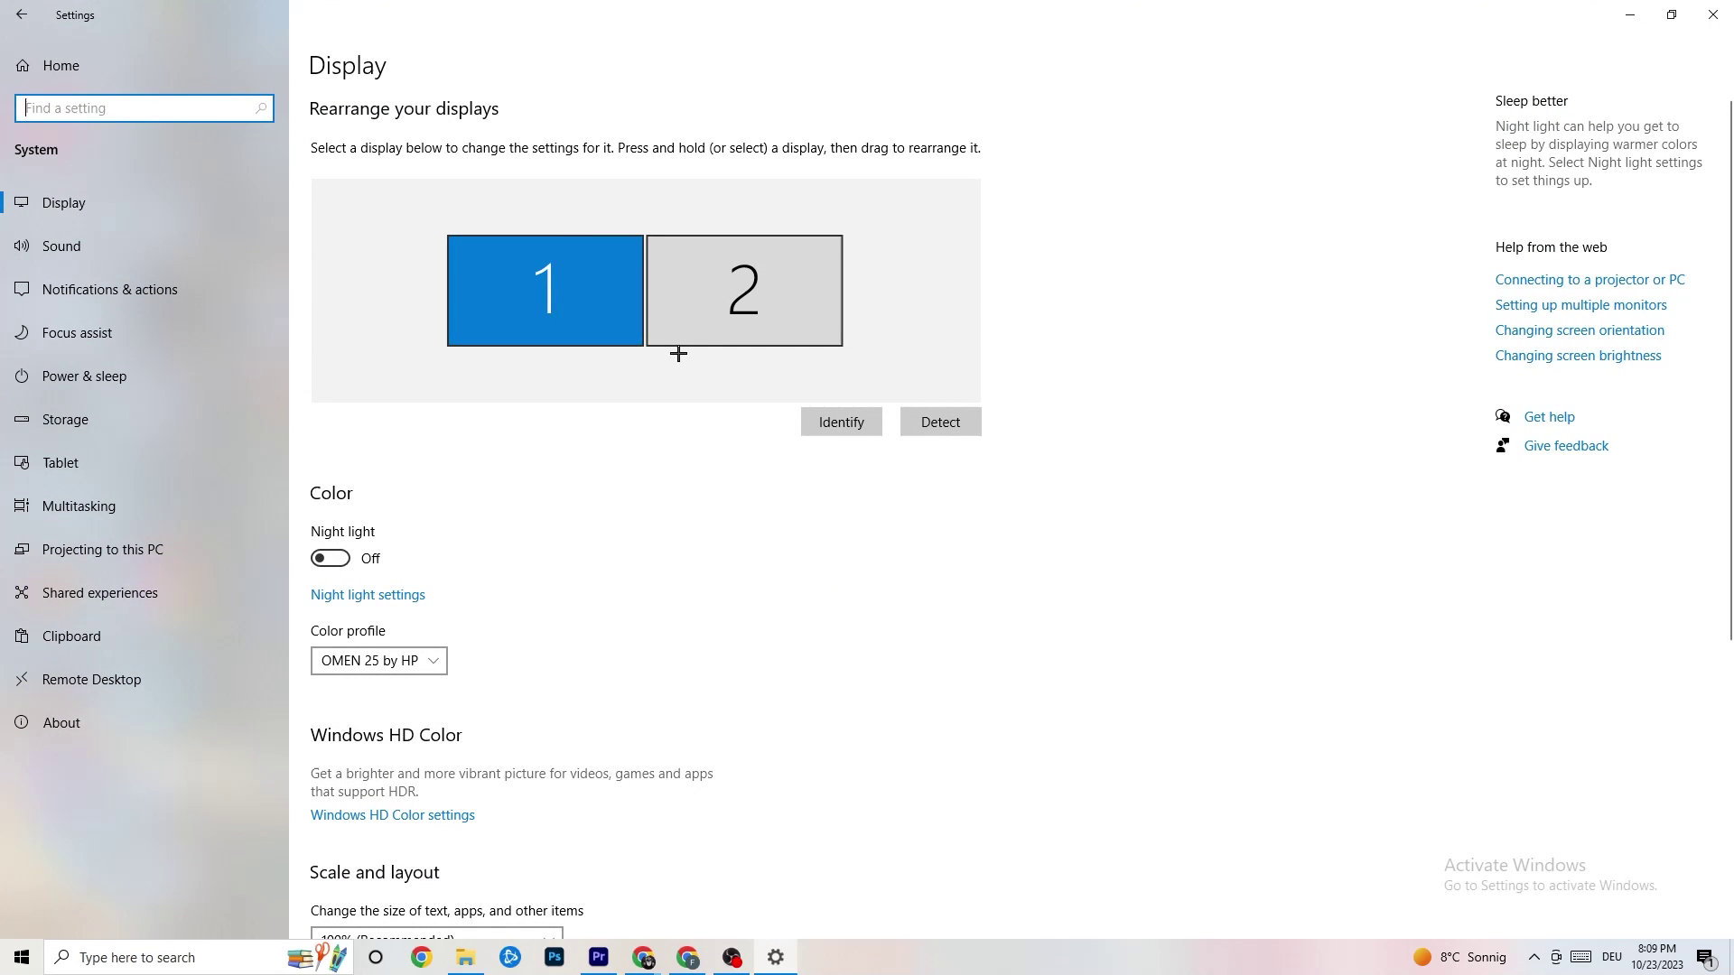
pyautogui.scroll(-4, 975, 352)
pyautogui.scroll(4, 976, 353)
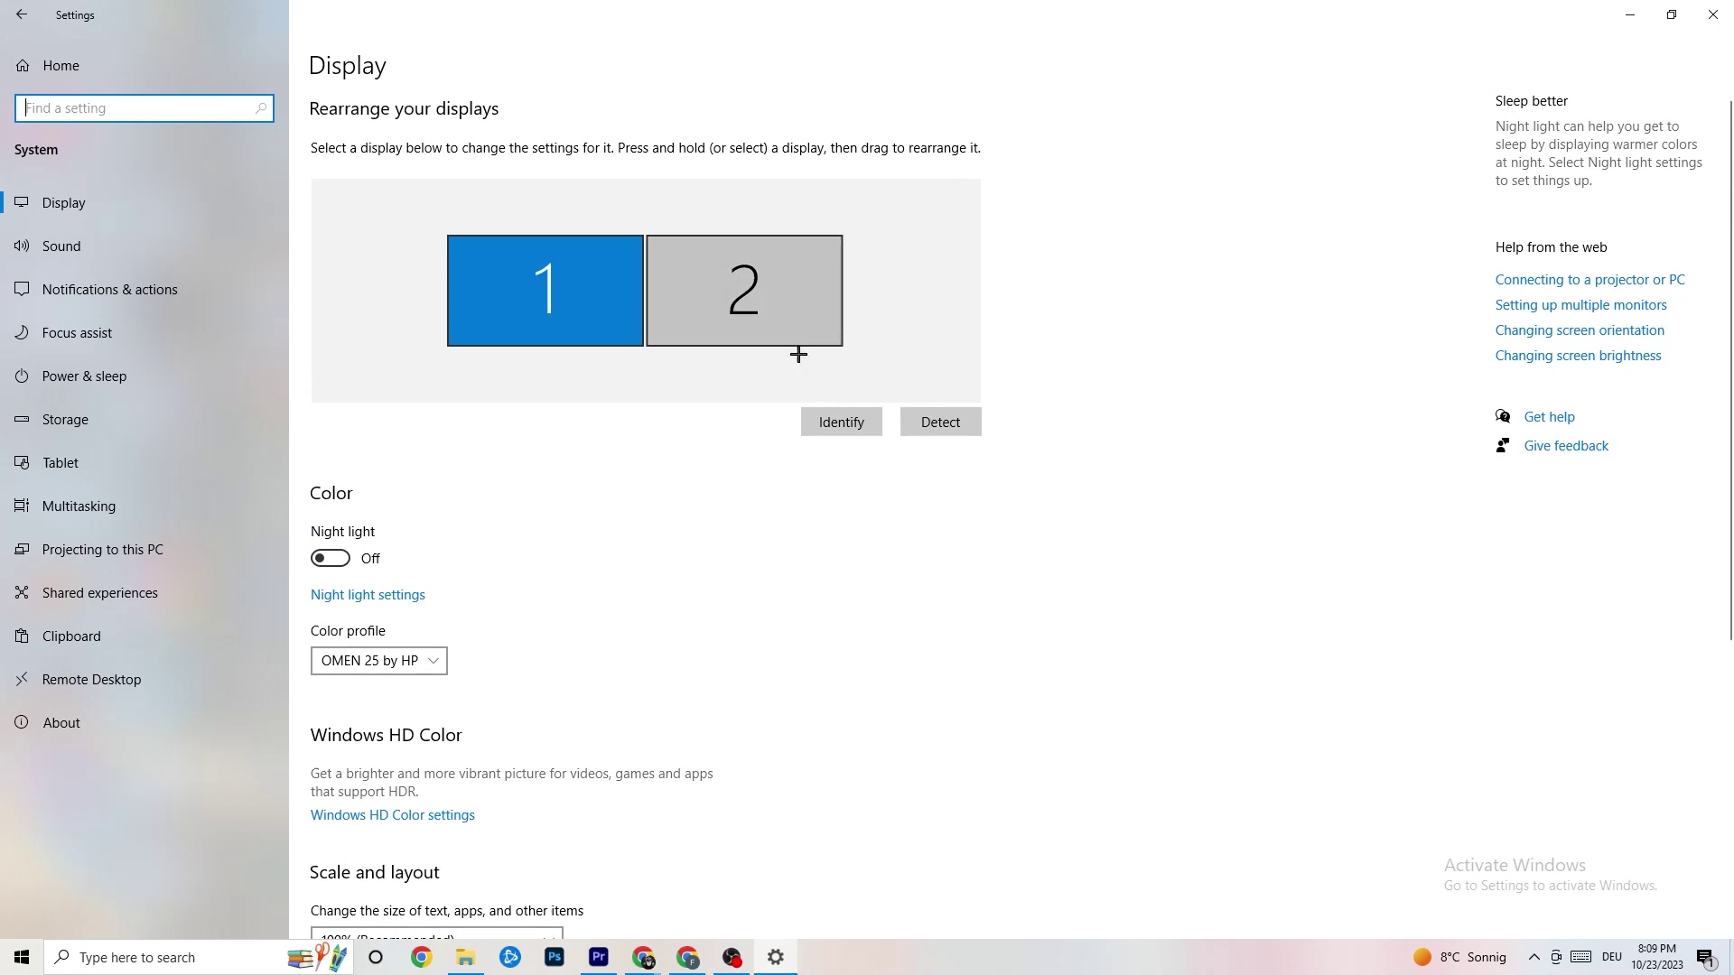
pyautogui.scroll(-4, 798, 352)
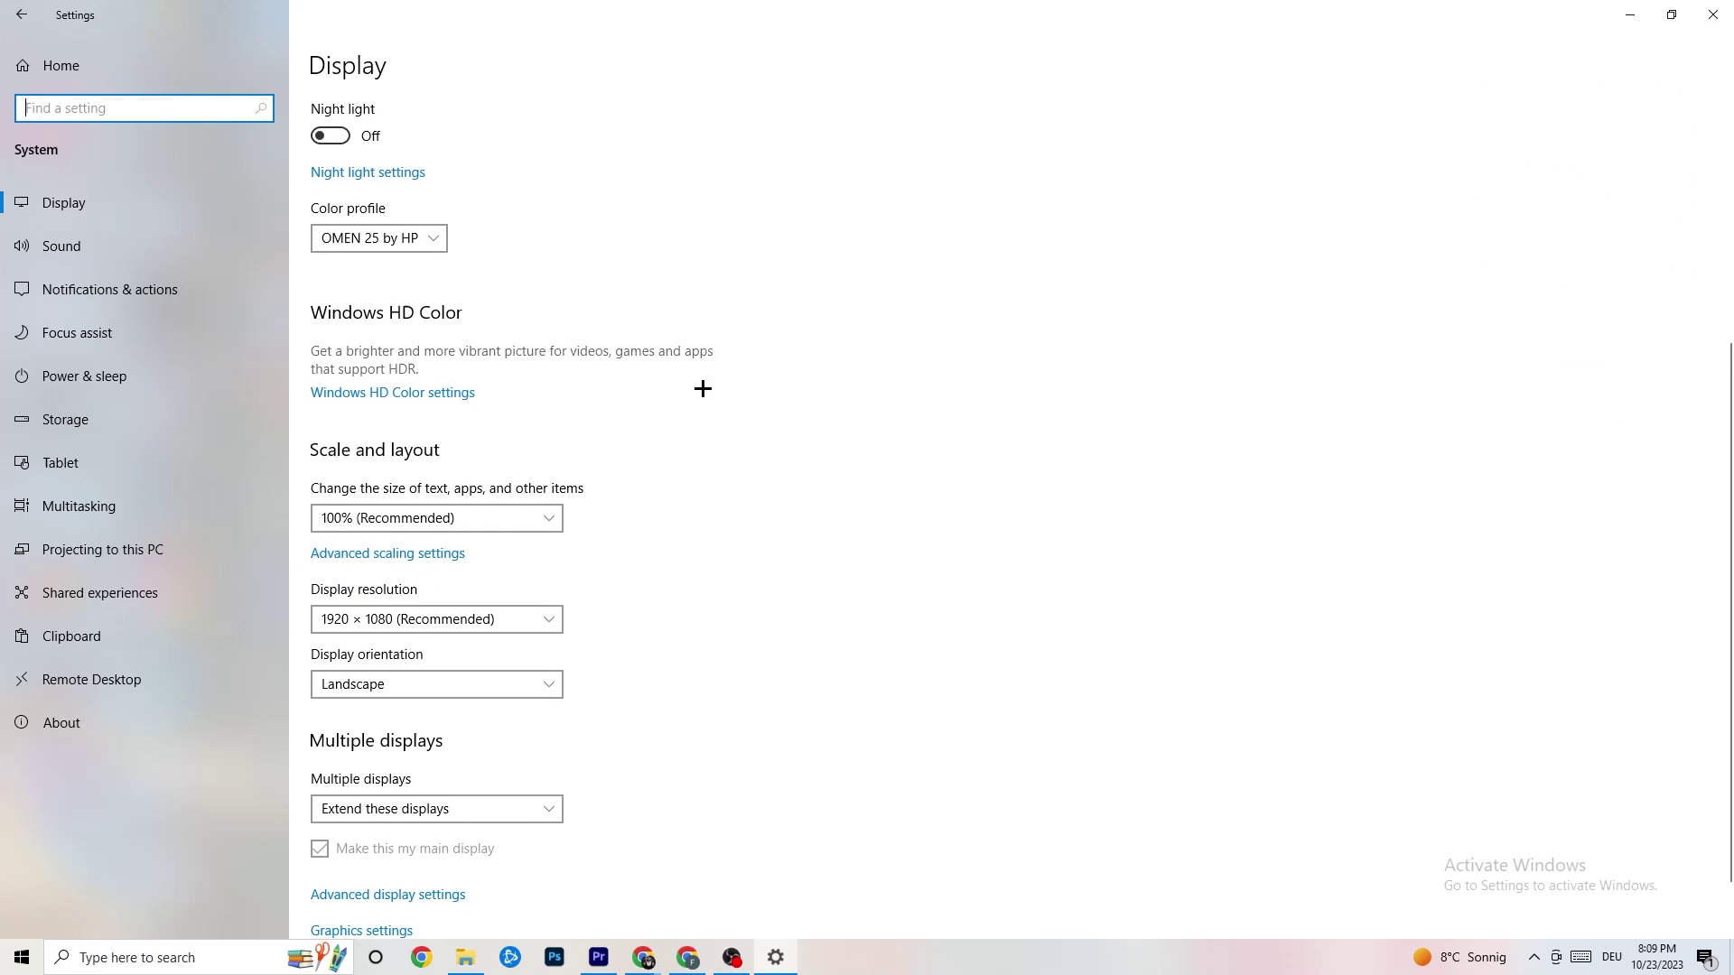
# Step: Review the available choices for display scaling and display resolution
pyautogui.click(545, 518)
pyautogui.click(521, 452)
pyautogui.click(443, 531)
pyautogui.click(849, 448)
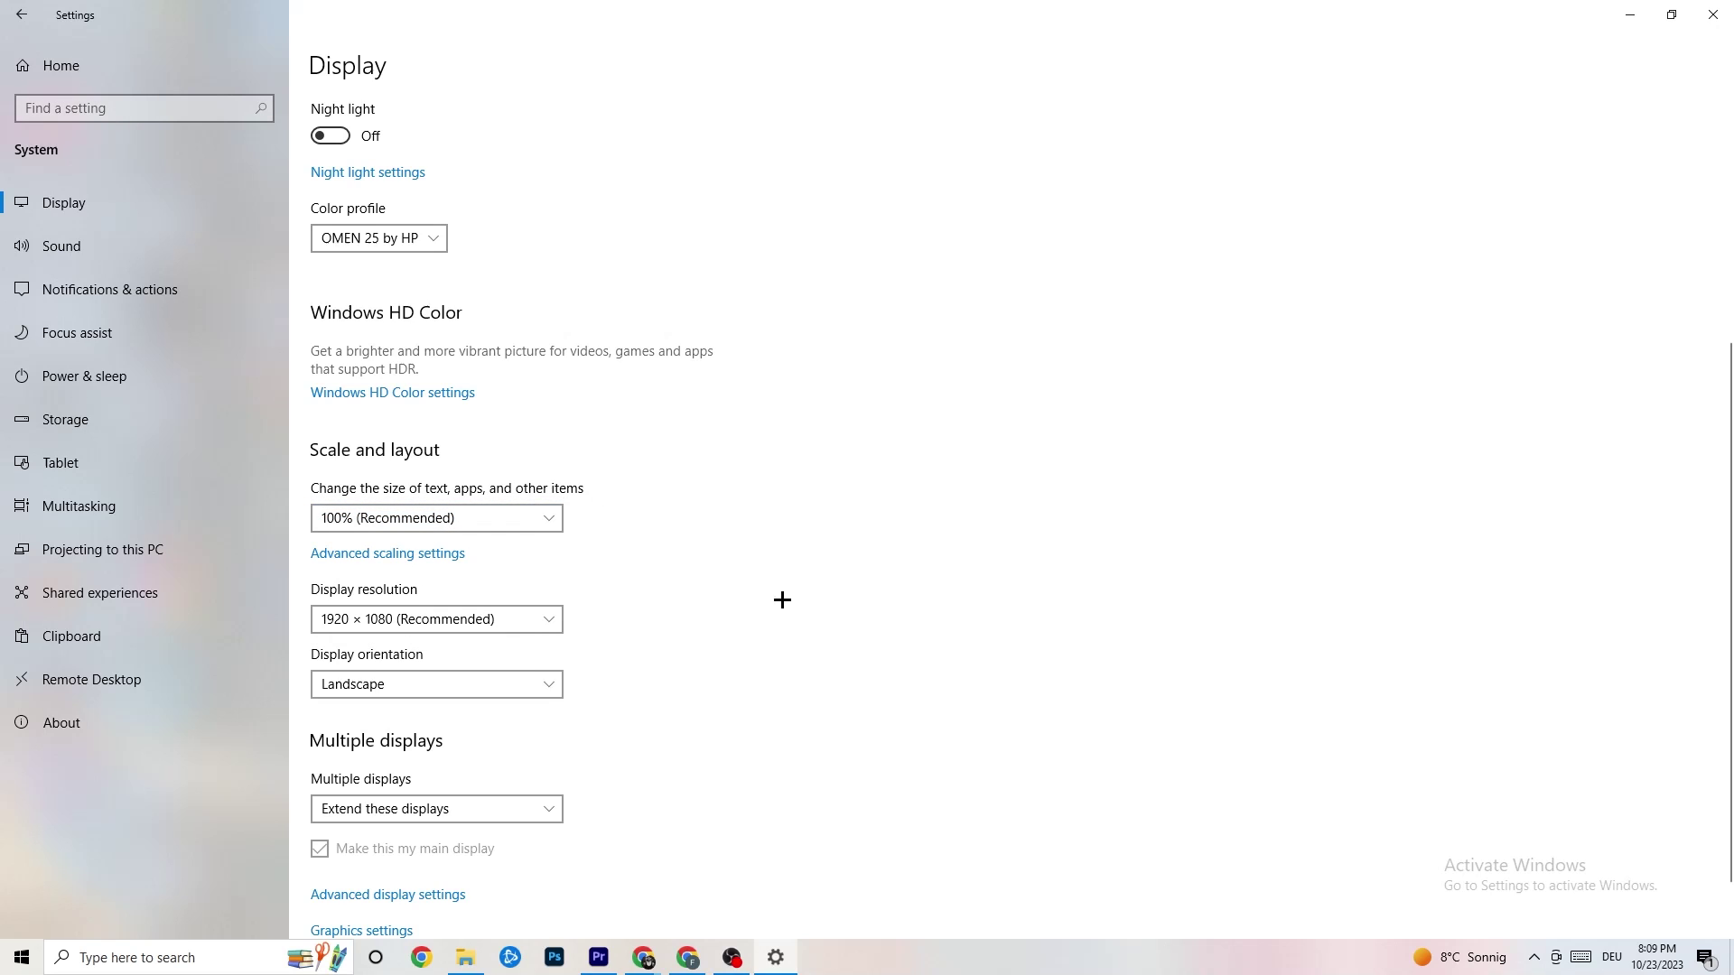
pyautogui.click(519, 629)
pyautogui.click(767, 542)
pyautogui.scroll(-1, 722, 519)
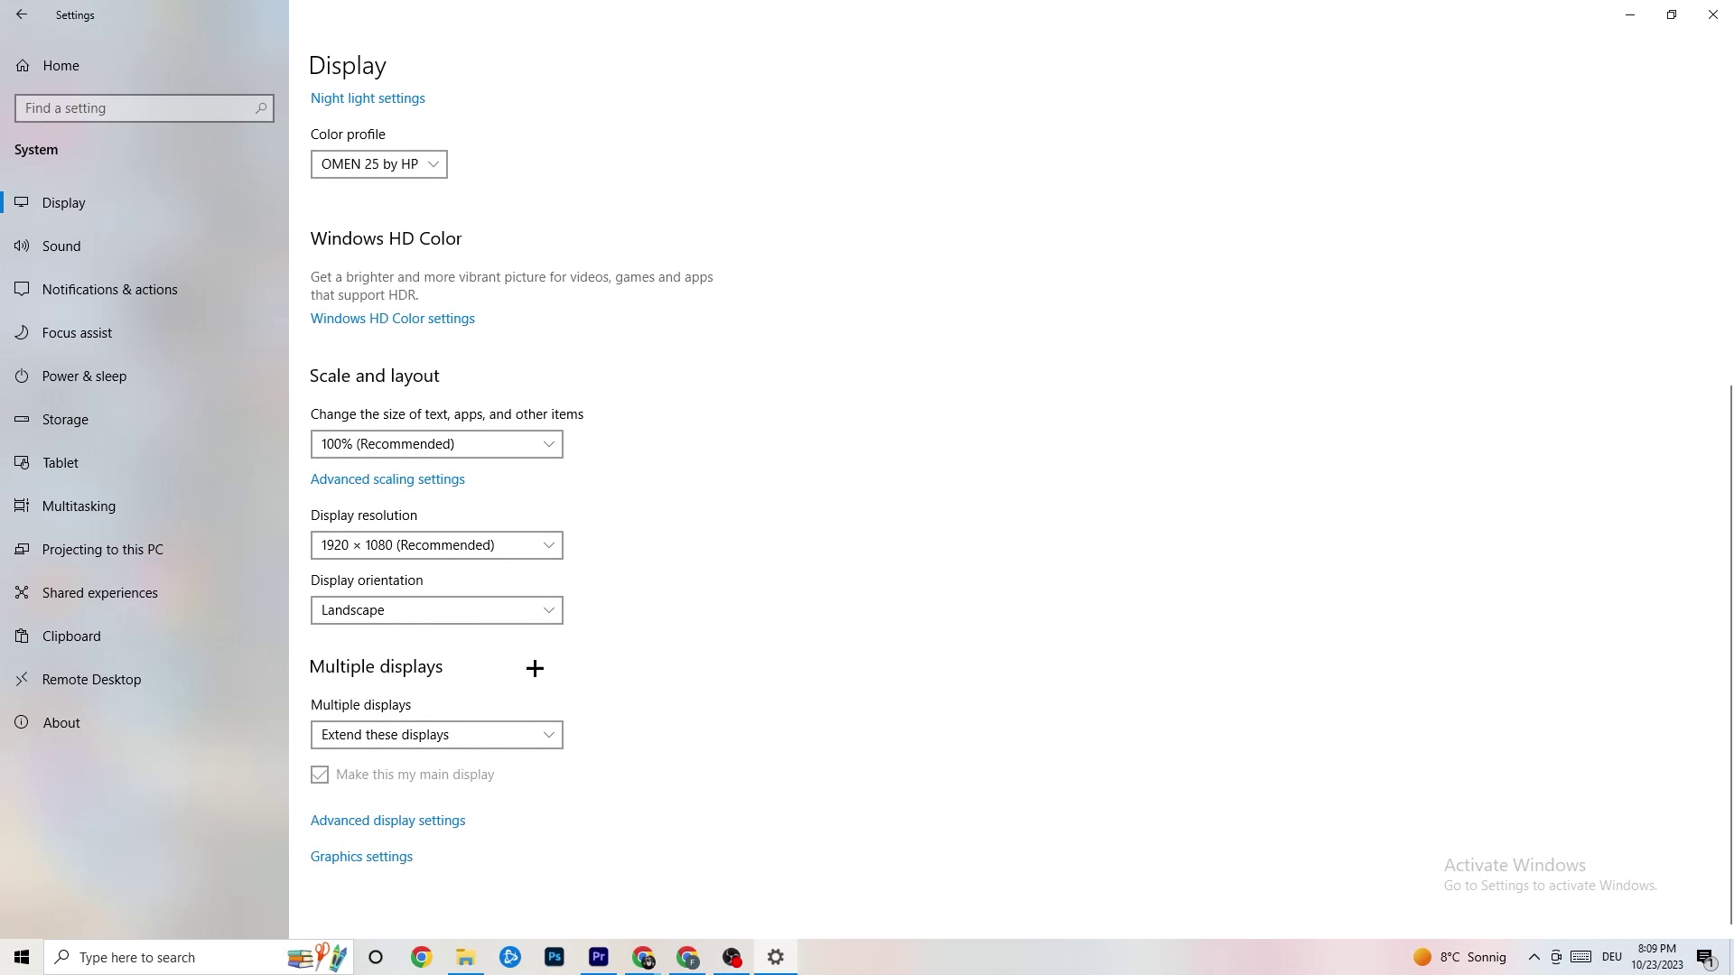
# Step: View the available power plans through the additional power settings and close Power Options
pyautogui.click(171, 378)
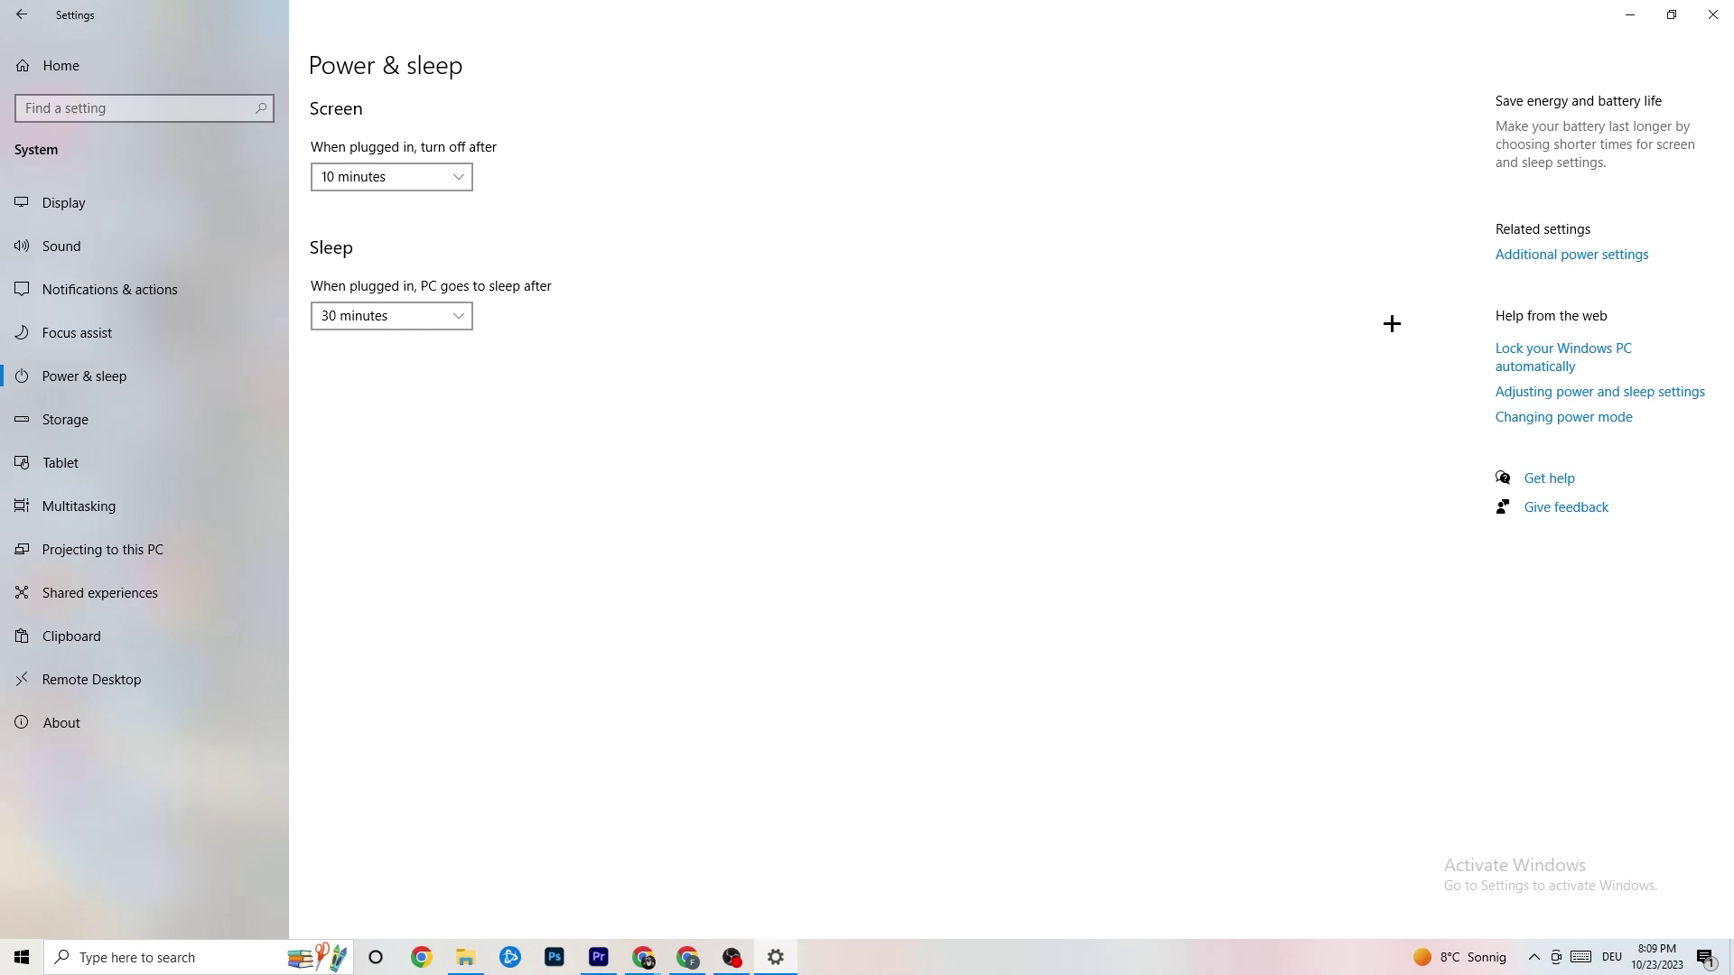
pyautogui.click(1562, 255)
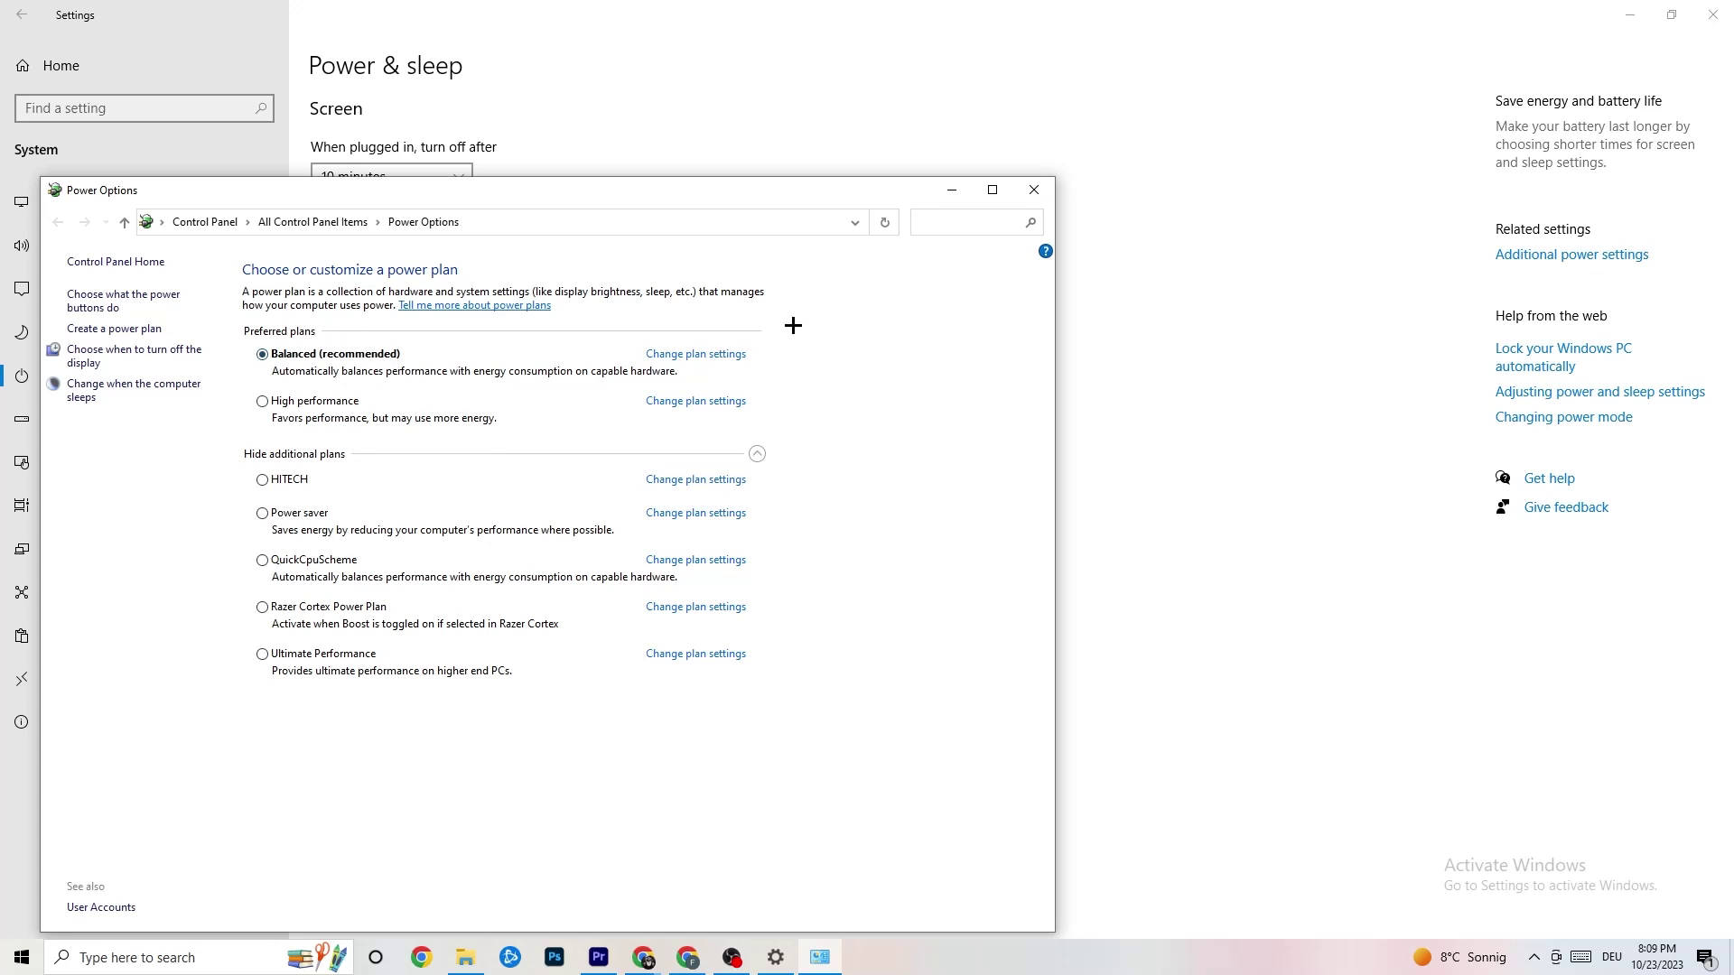
pyautogui.click(1034, 193)
# Step: Open the storage settings and review how often Storage Sense can run and its temporary file cleanup options
pyautogui.click(111, 433)
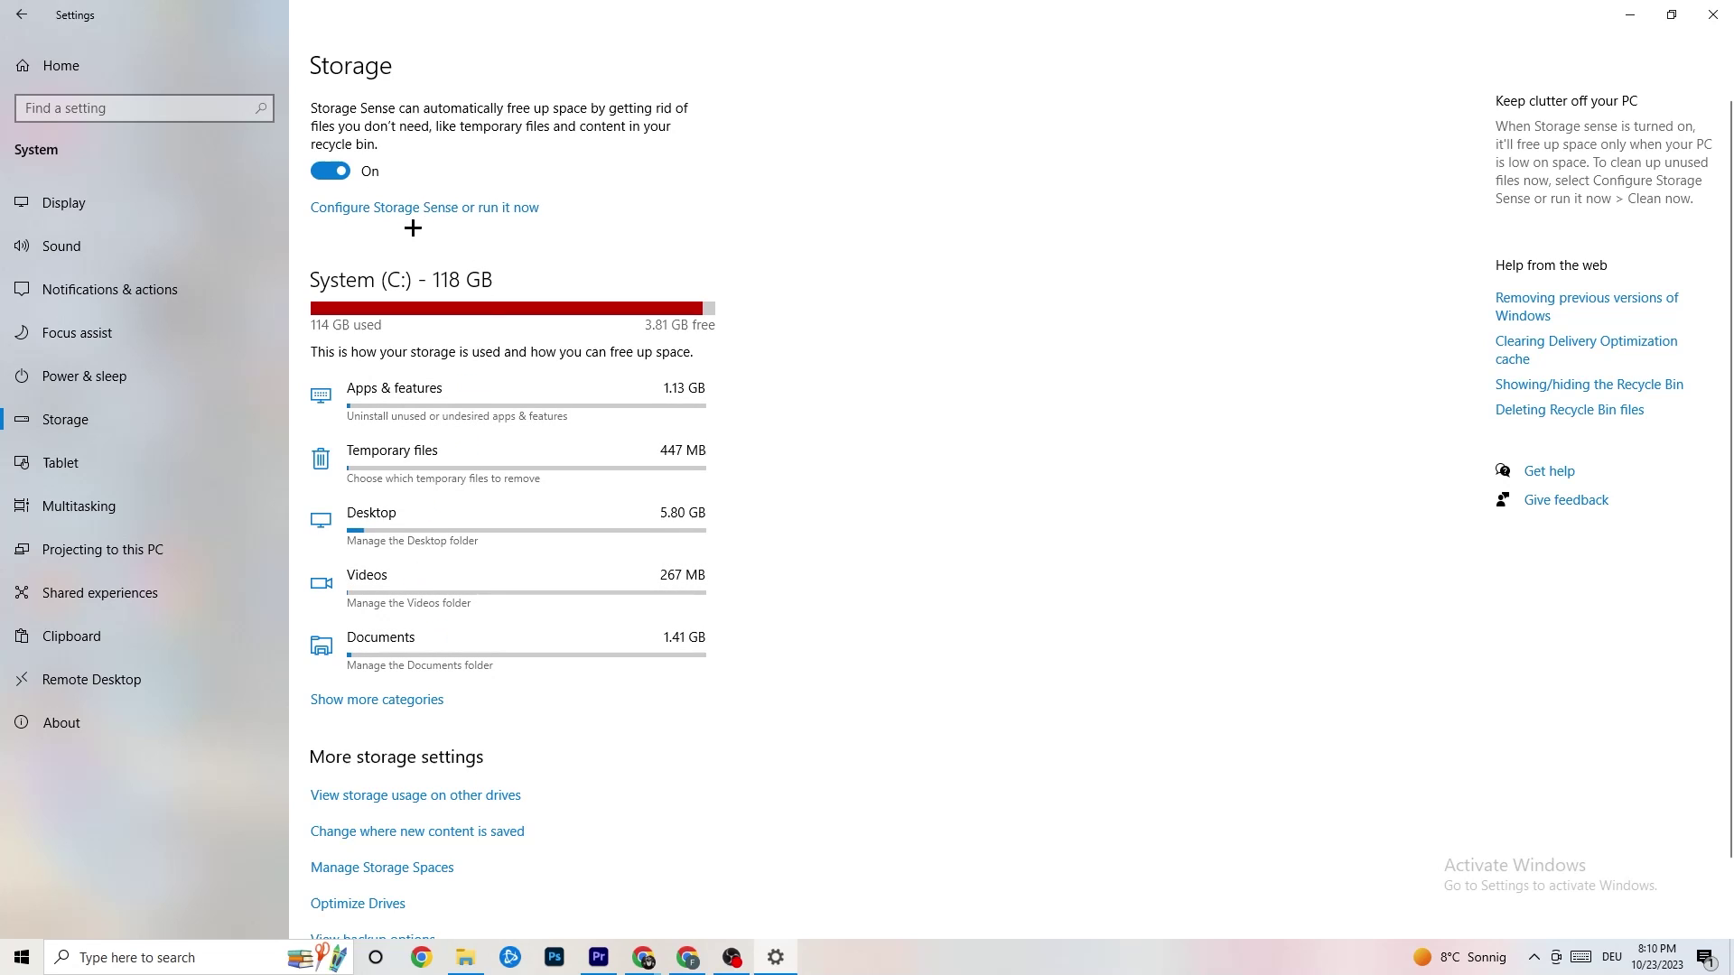
pyautogui.click(489, 208)
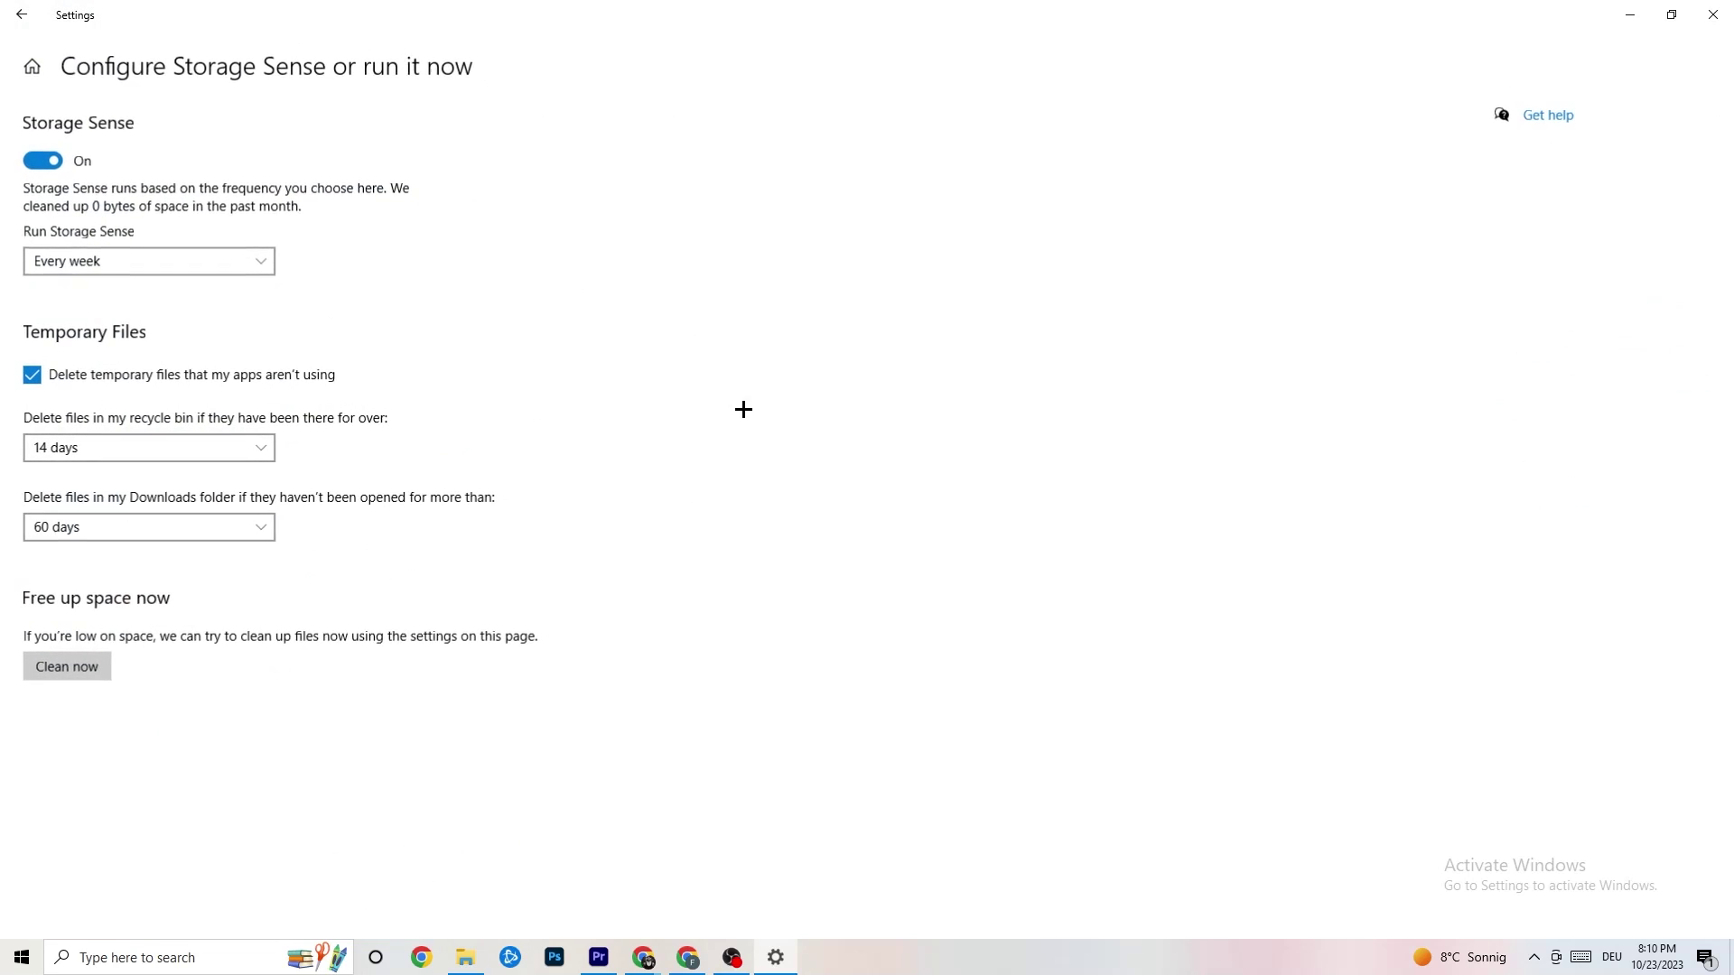
pyautogui.click(217, 261)
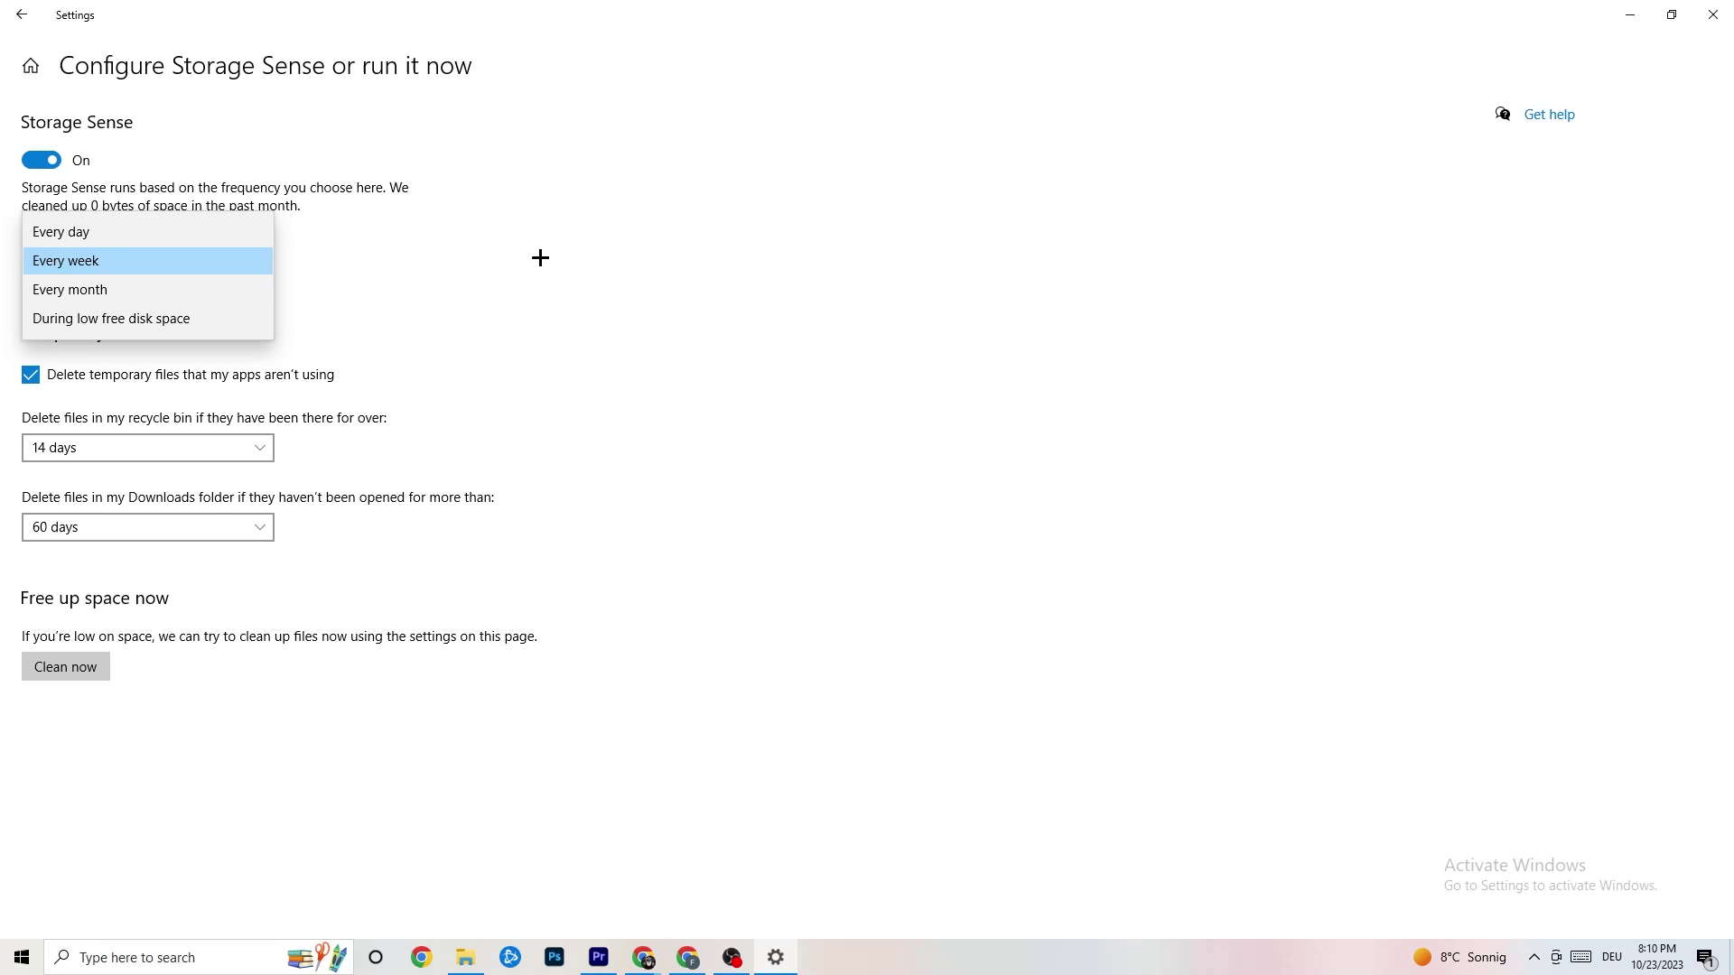
pyautogui.click(540, 257)
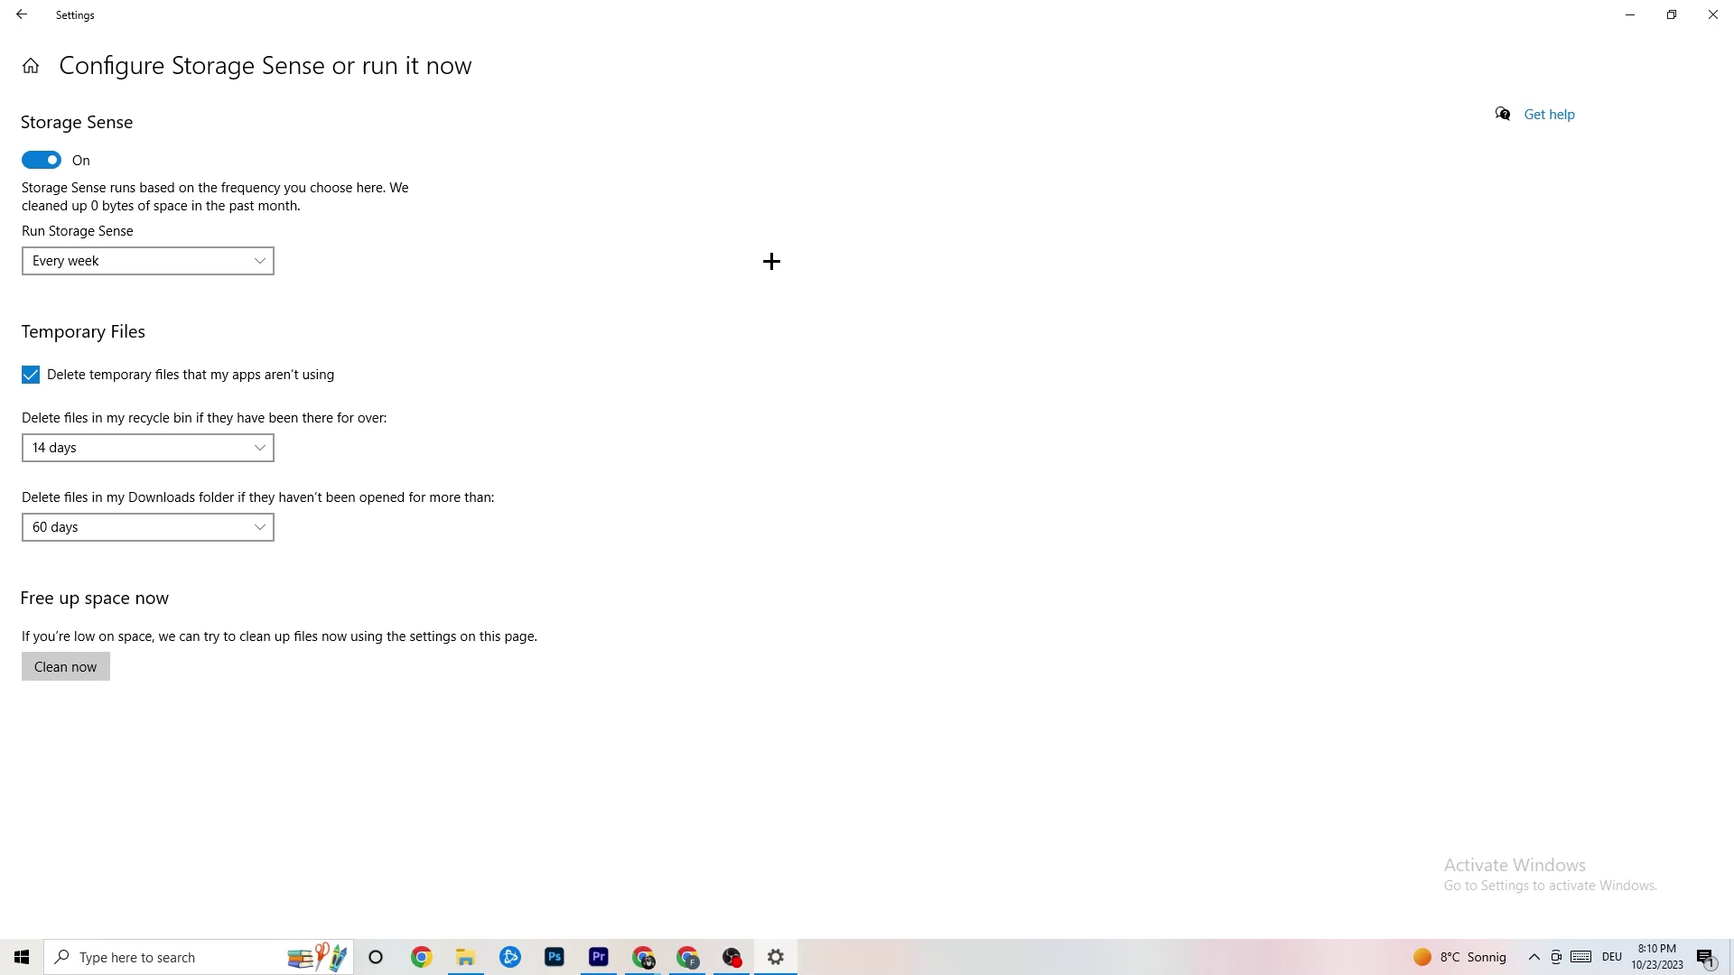
pyautogui.click(27, 20)
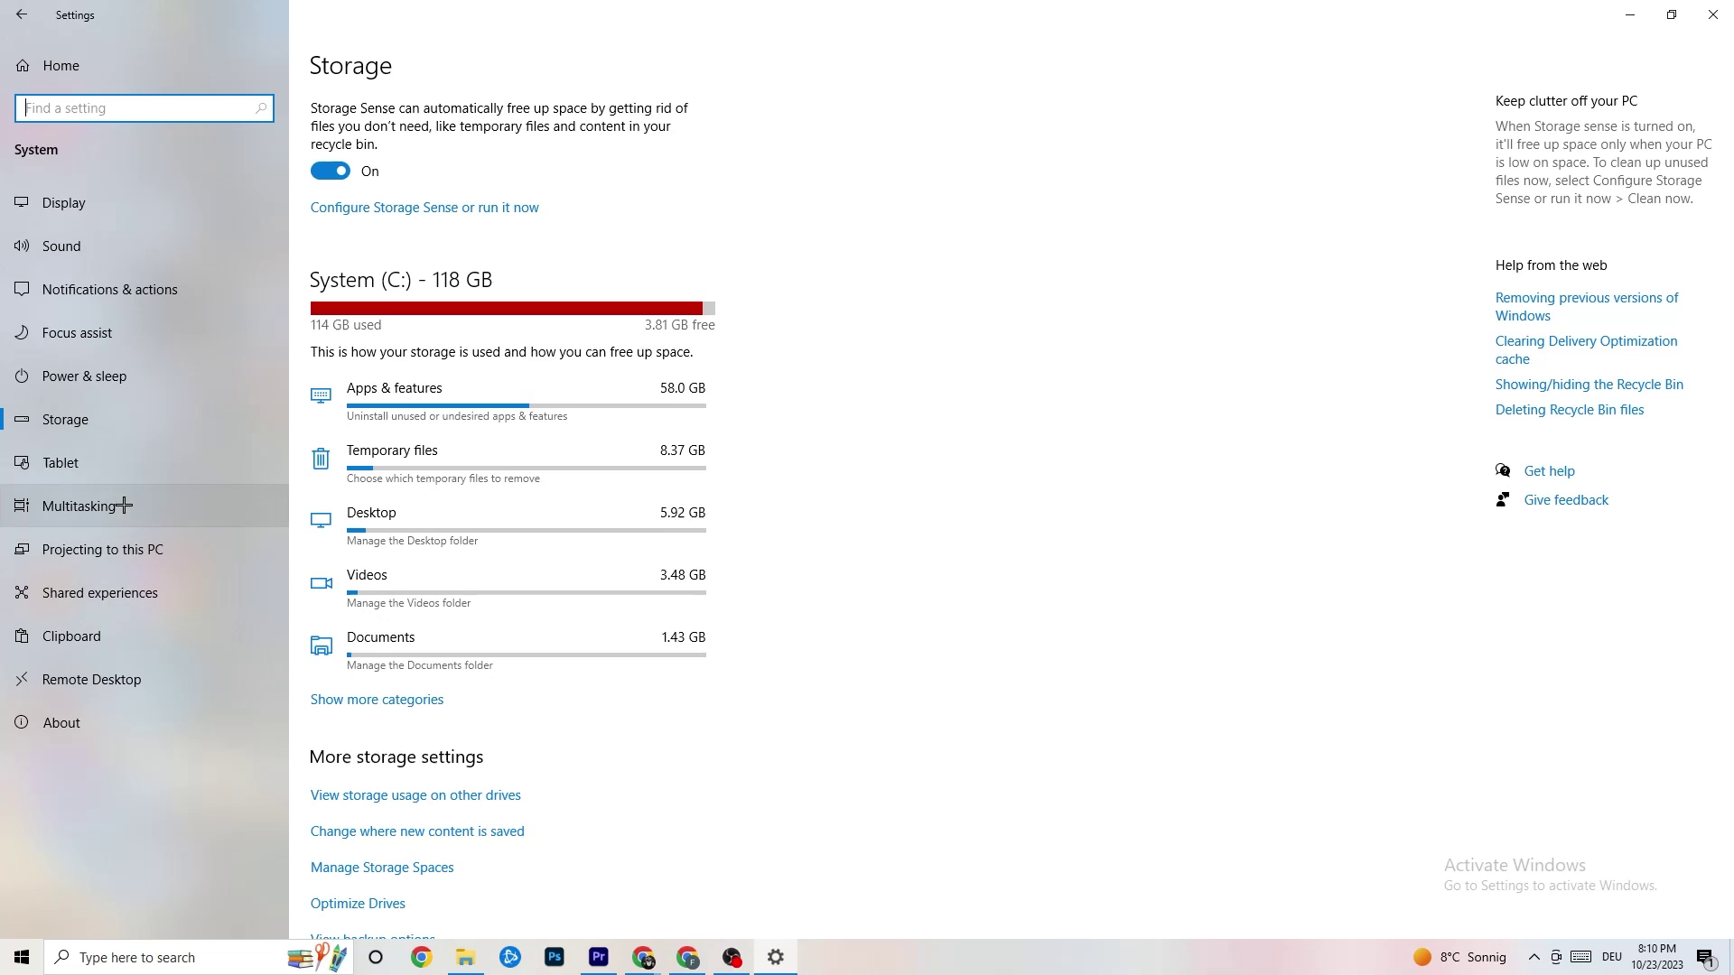
# Step: Review the Windows gaming settings for Xbox Game Bar, Captures and Game Mode
pyautogui.click(18, 13)
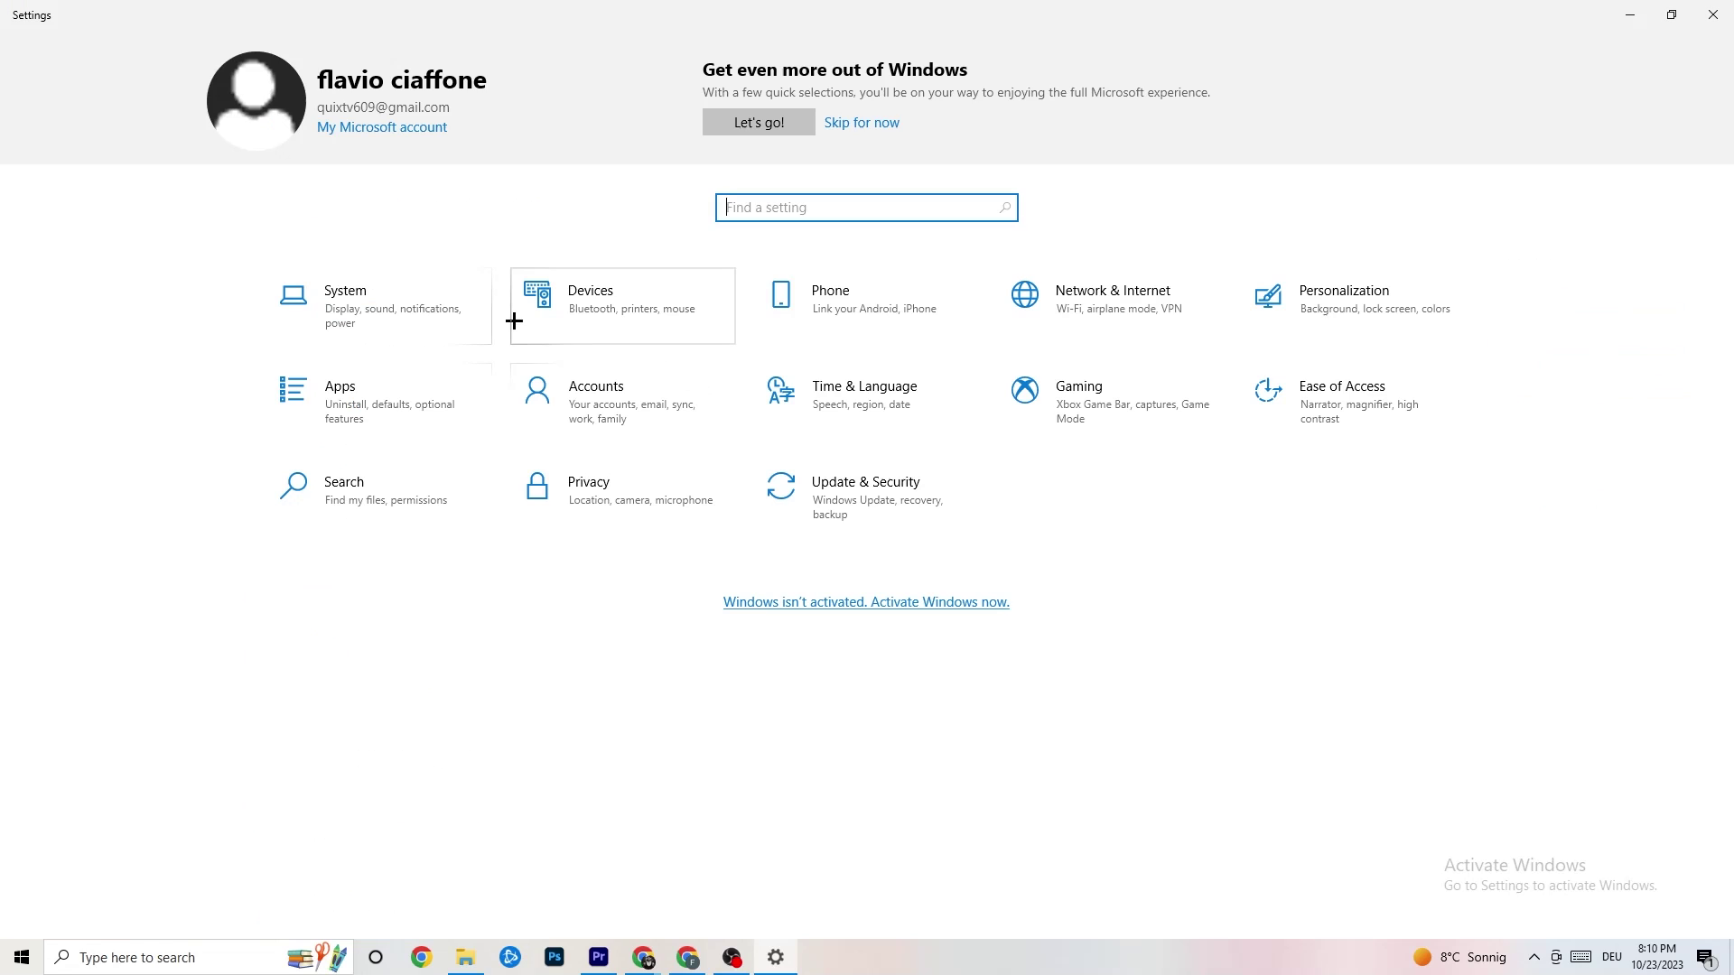
pyautogui.click(1074, 420)
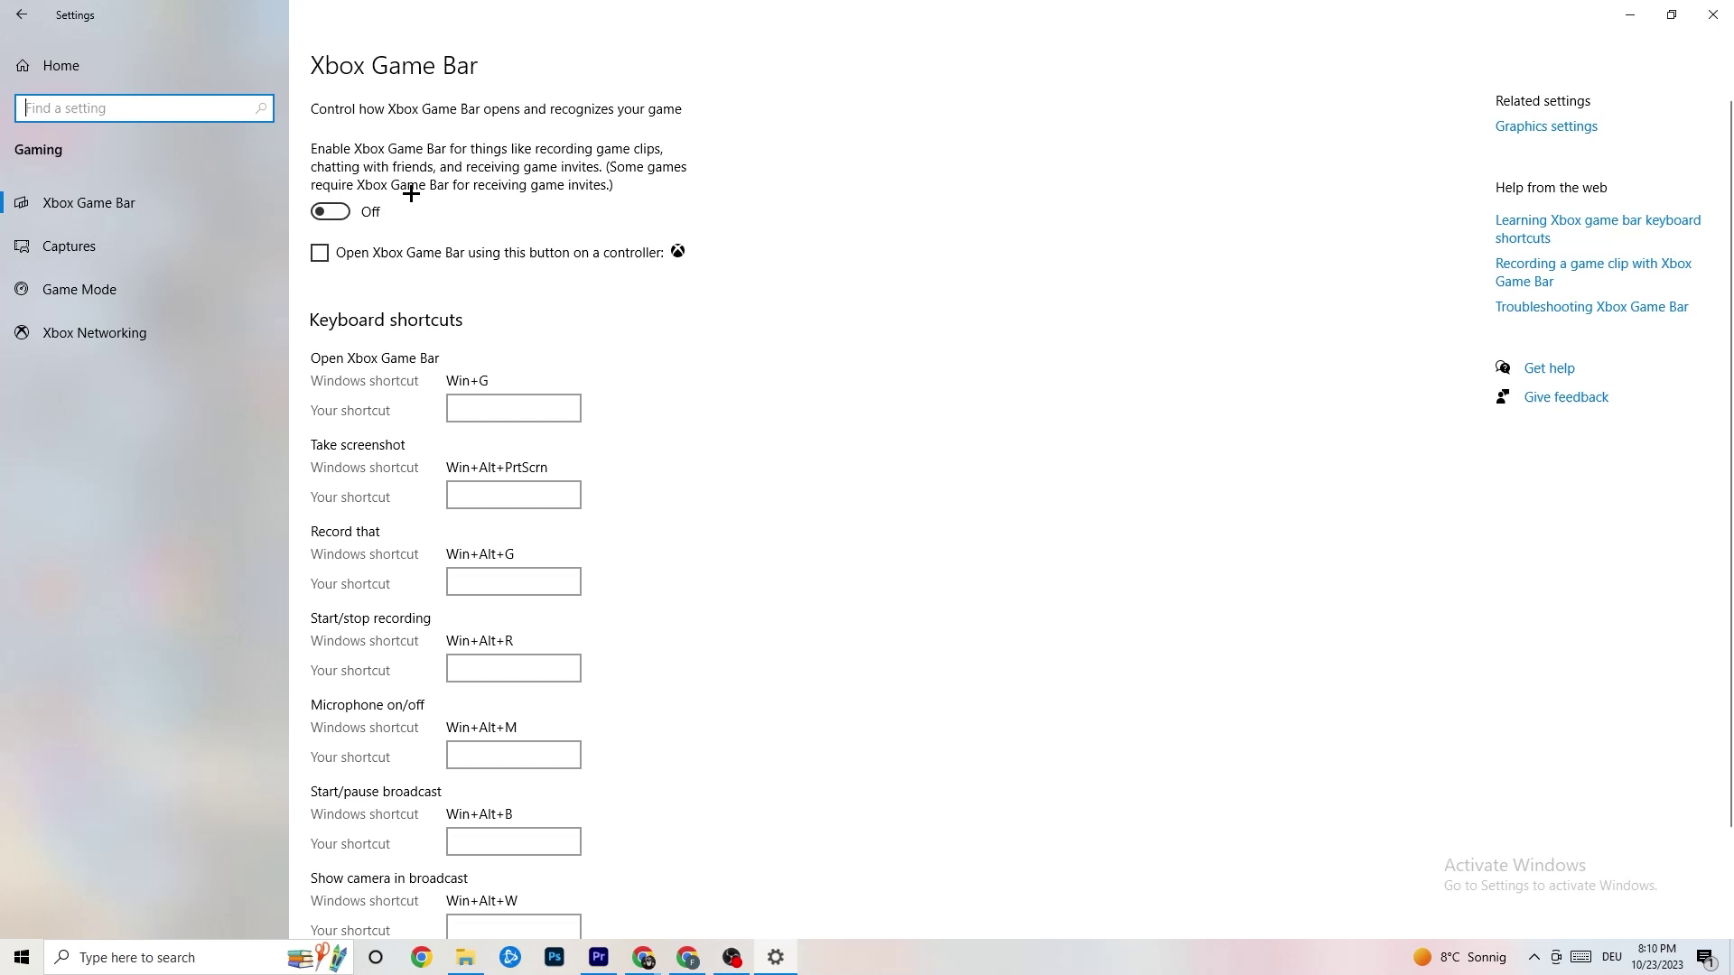
pyautogui.click(163, 246)
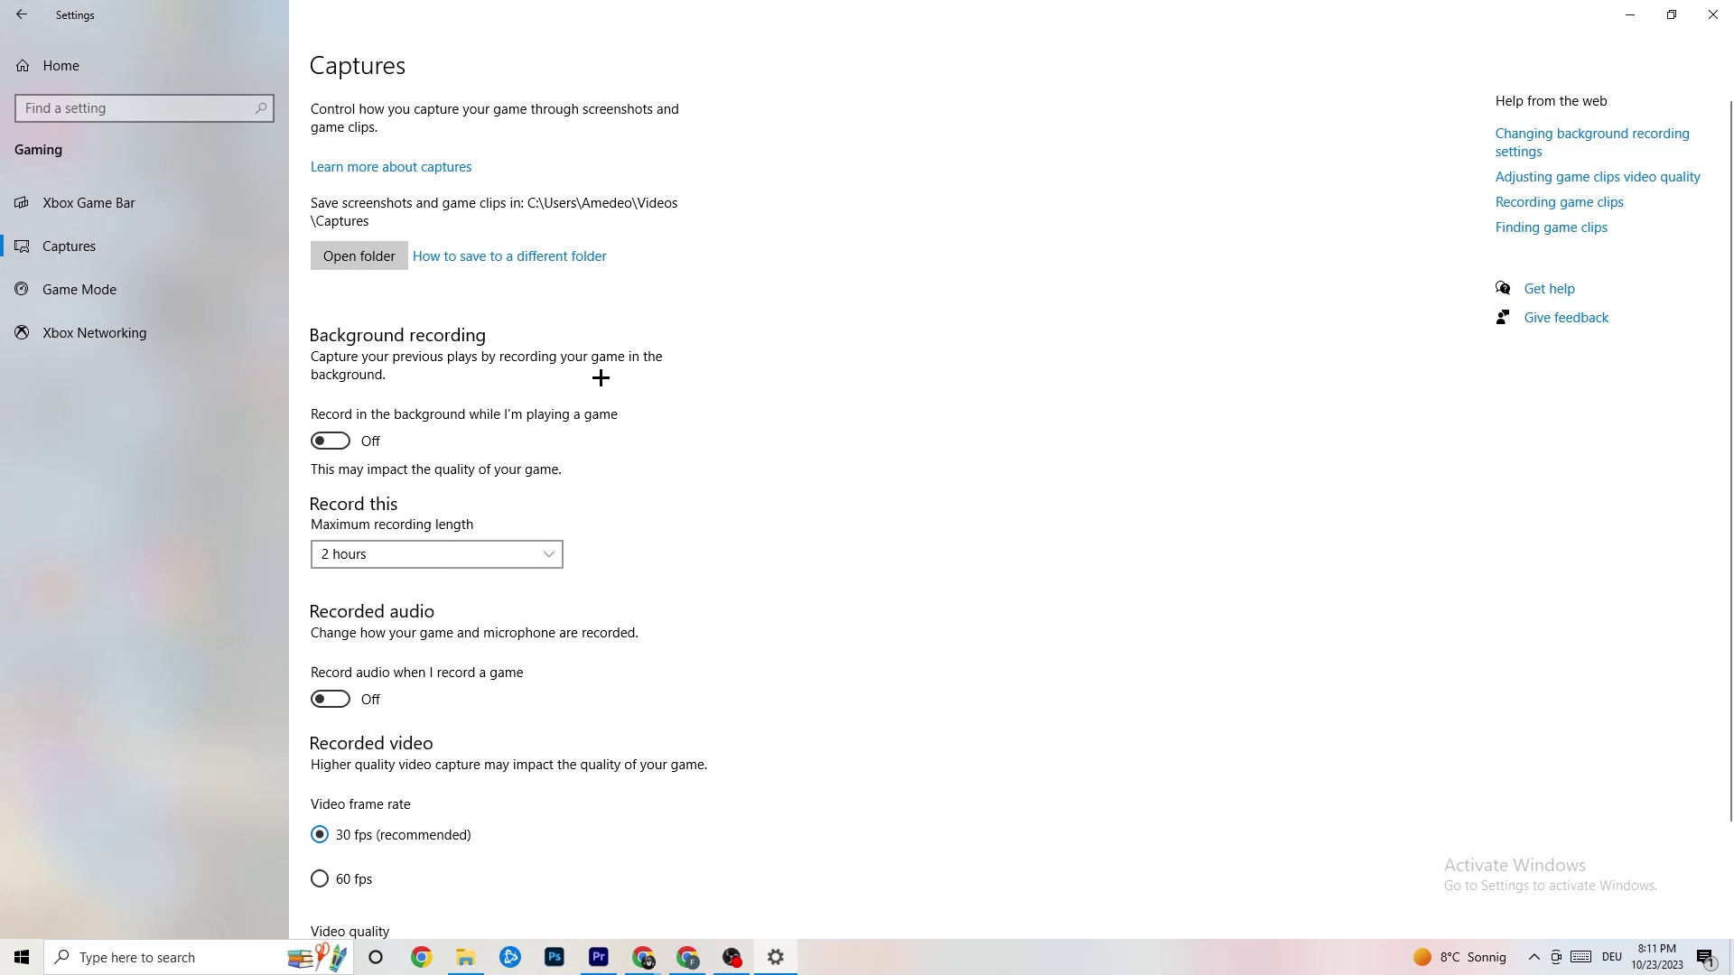
pyautogui.scroll(-2, 600, 380)
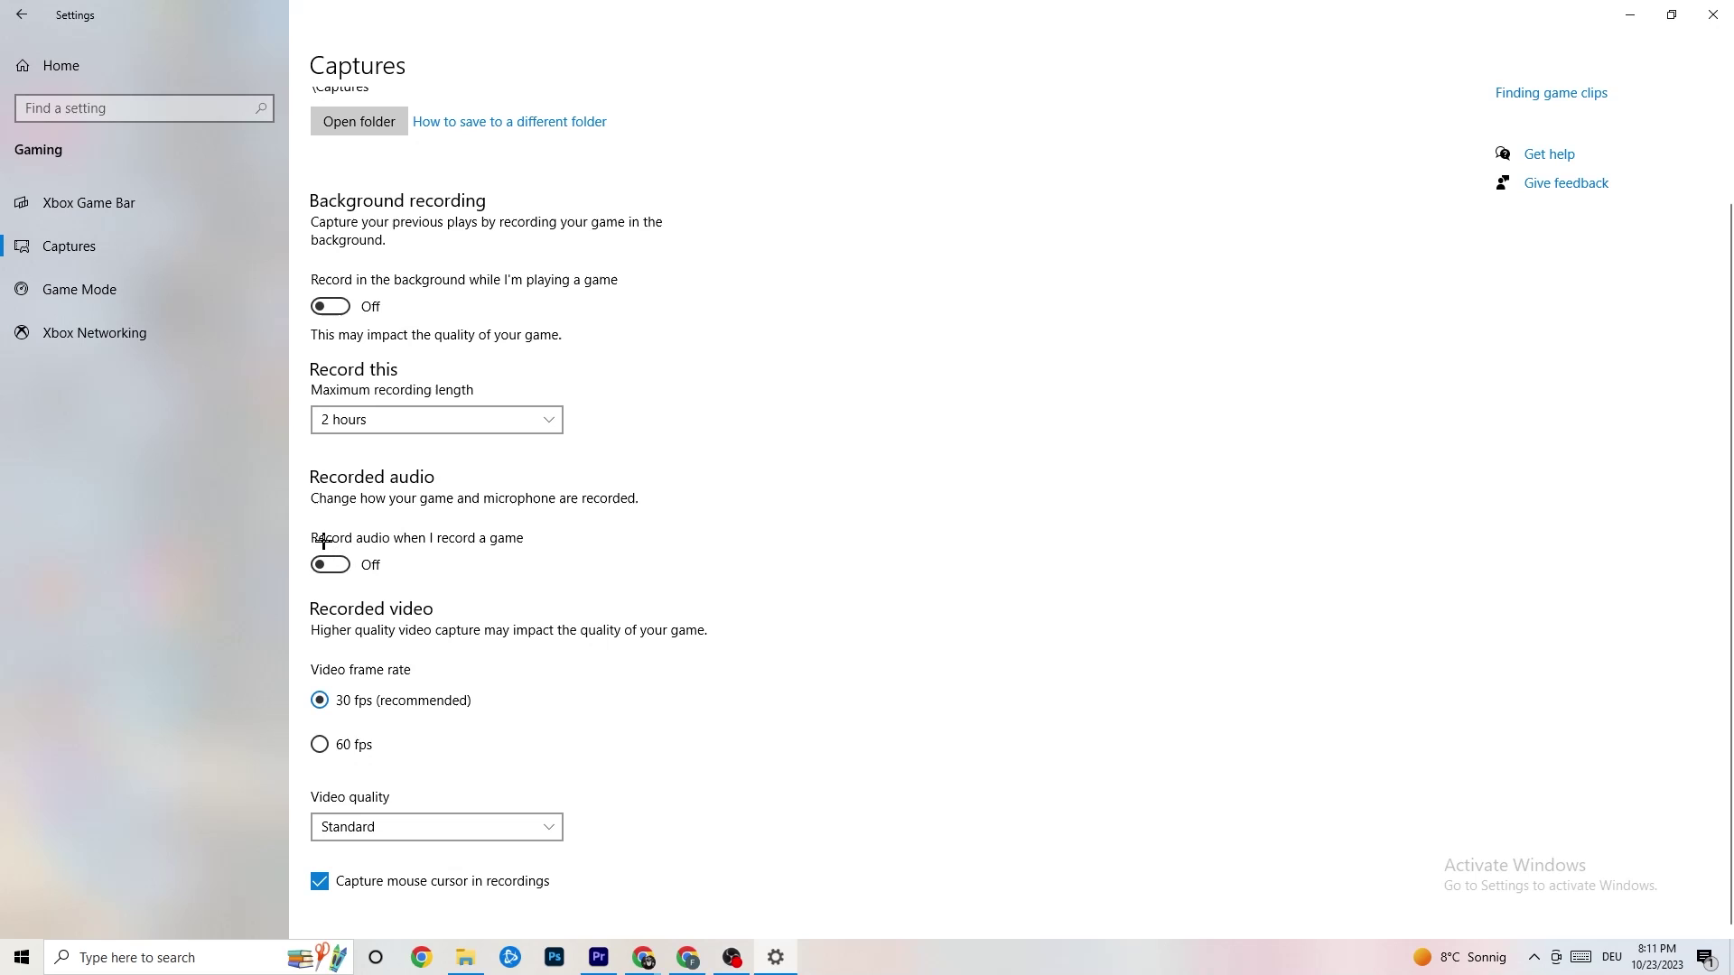
pyautogui.click(115, 286)
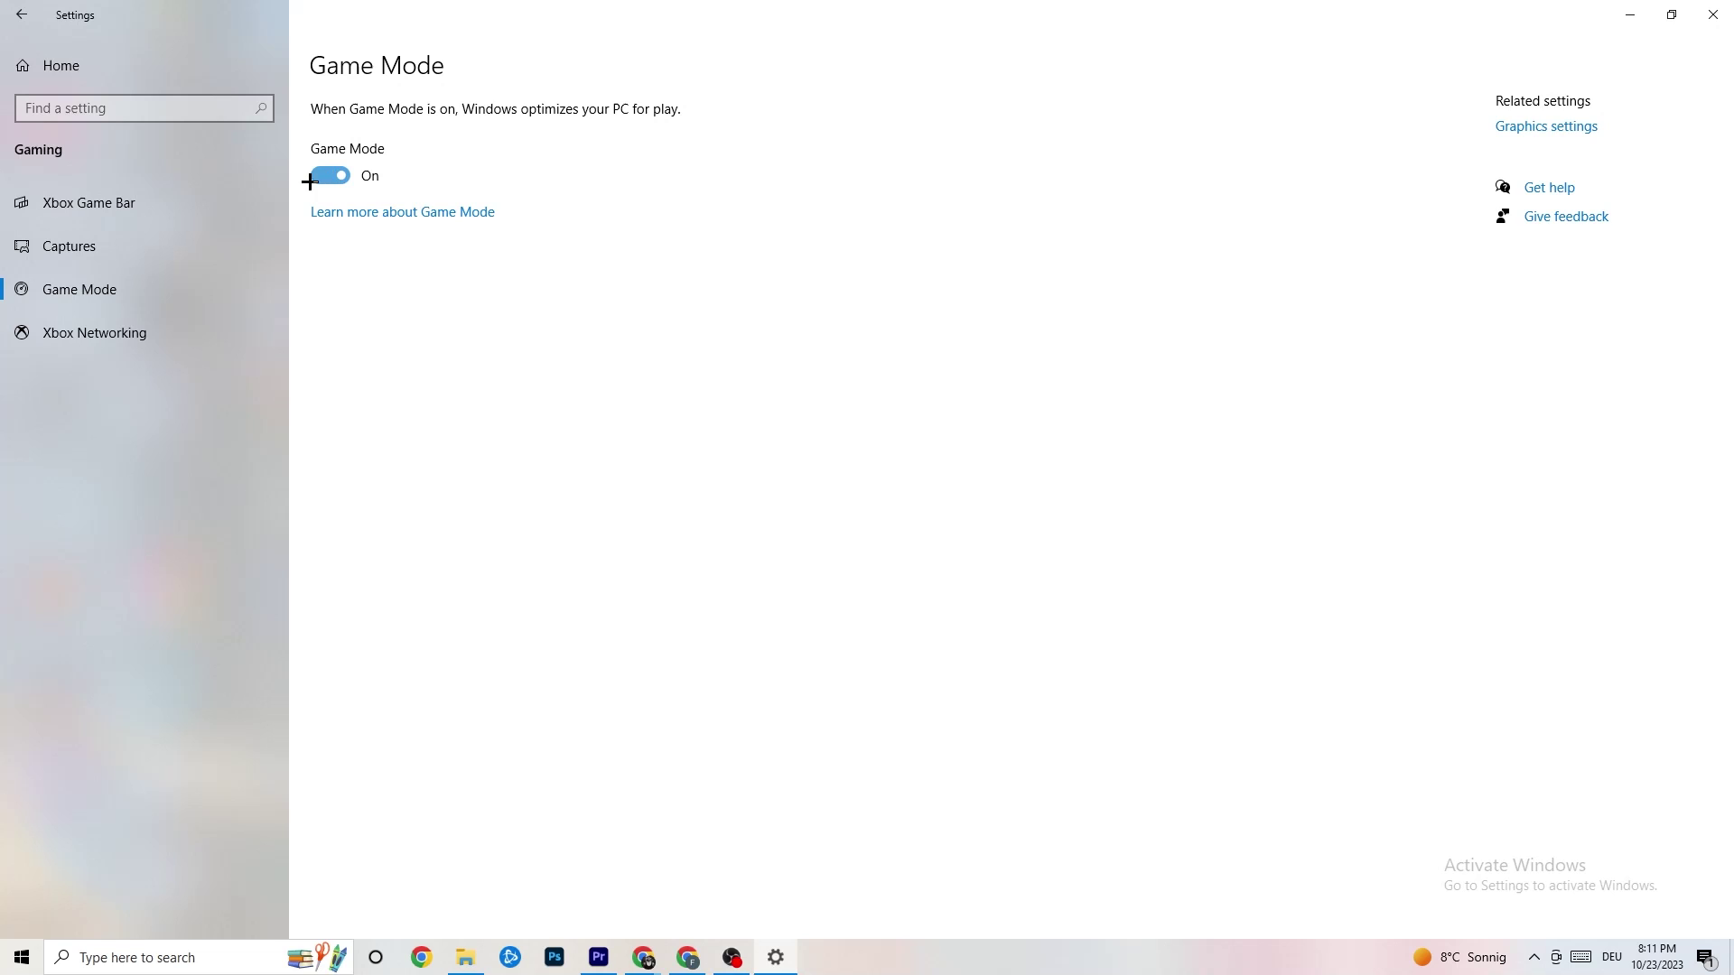
# Step: Check the Windows Update status and the Troubleshoot page under Update & Security, then close Settings
pyautogui.click(21, 14)
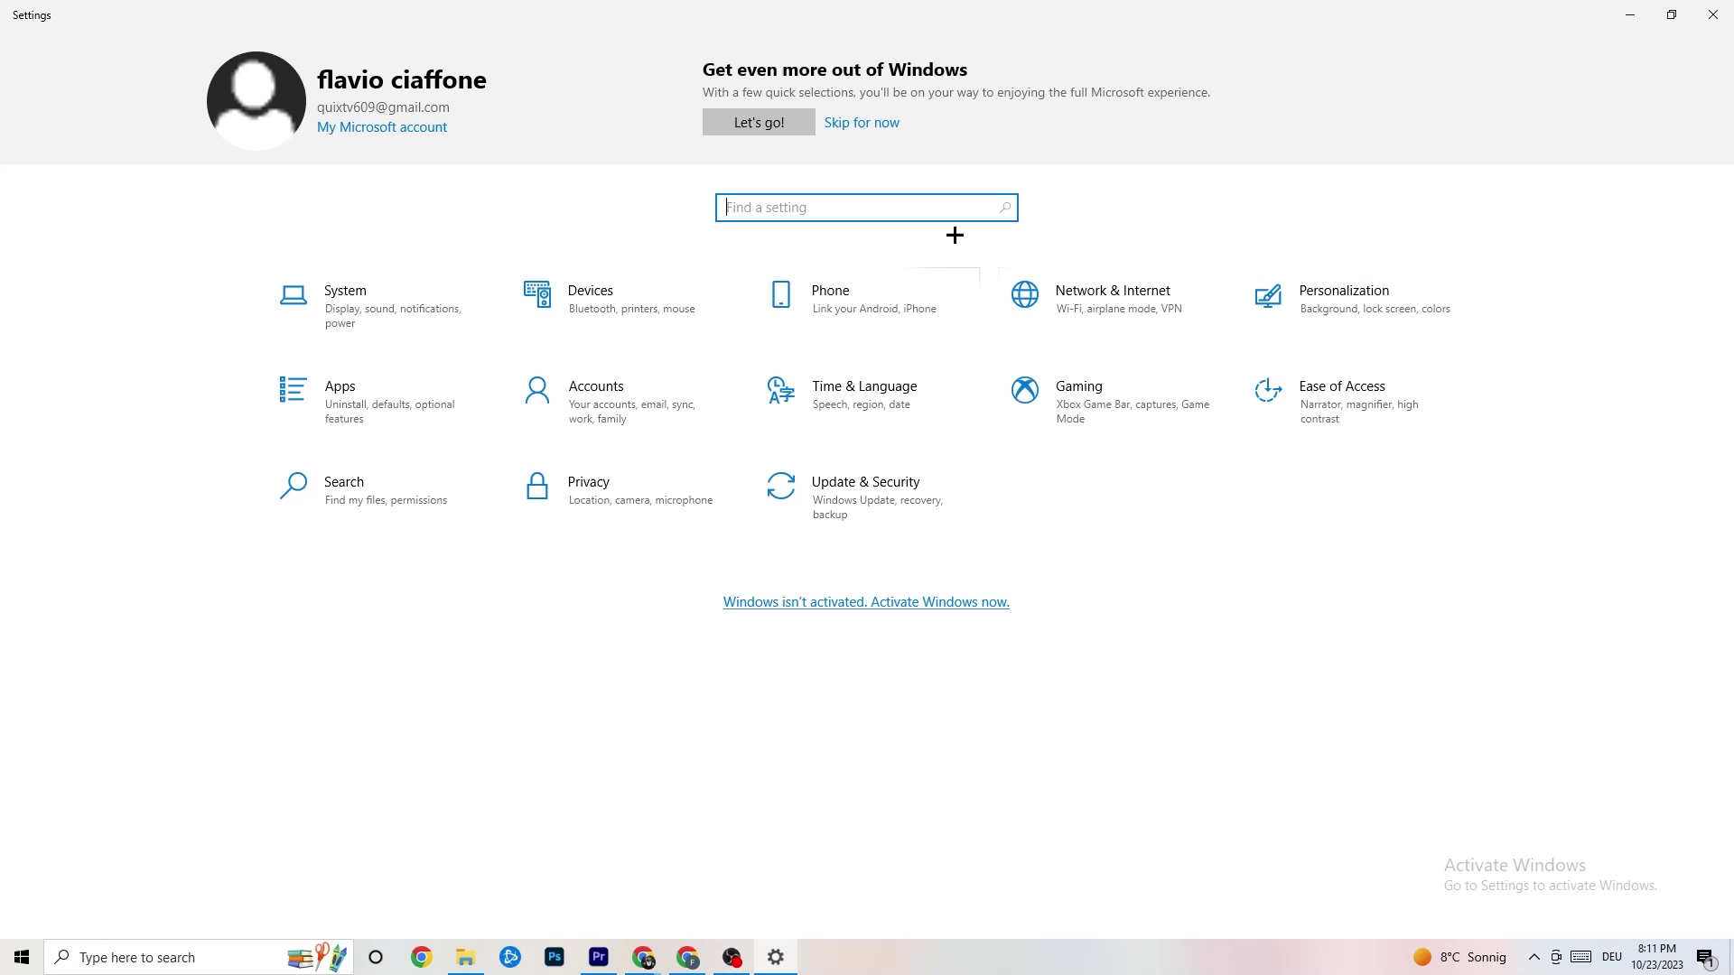
pyautogui.click(875, 488)
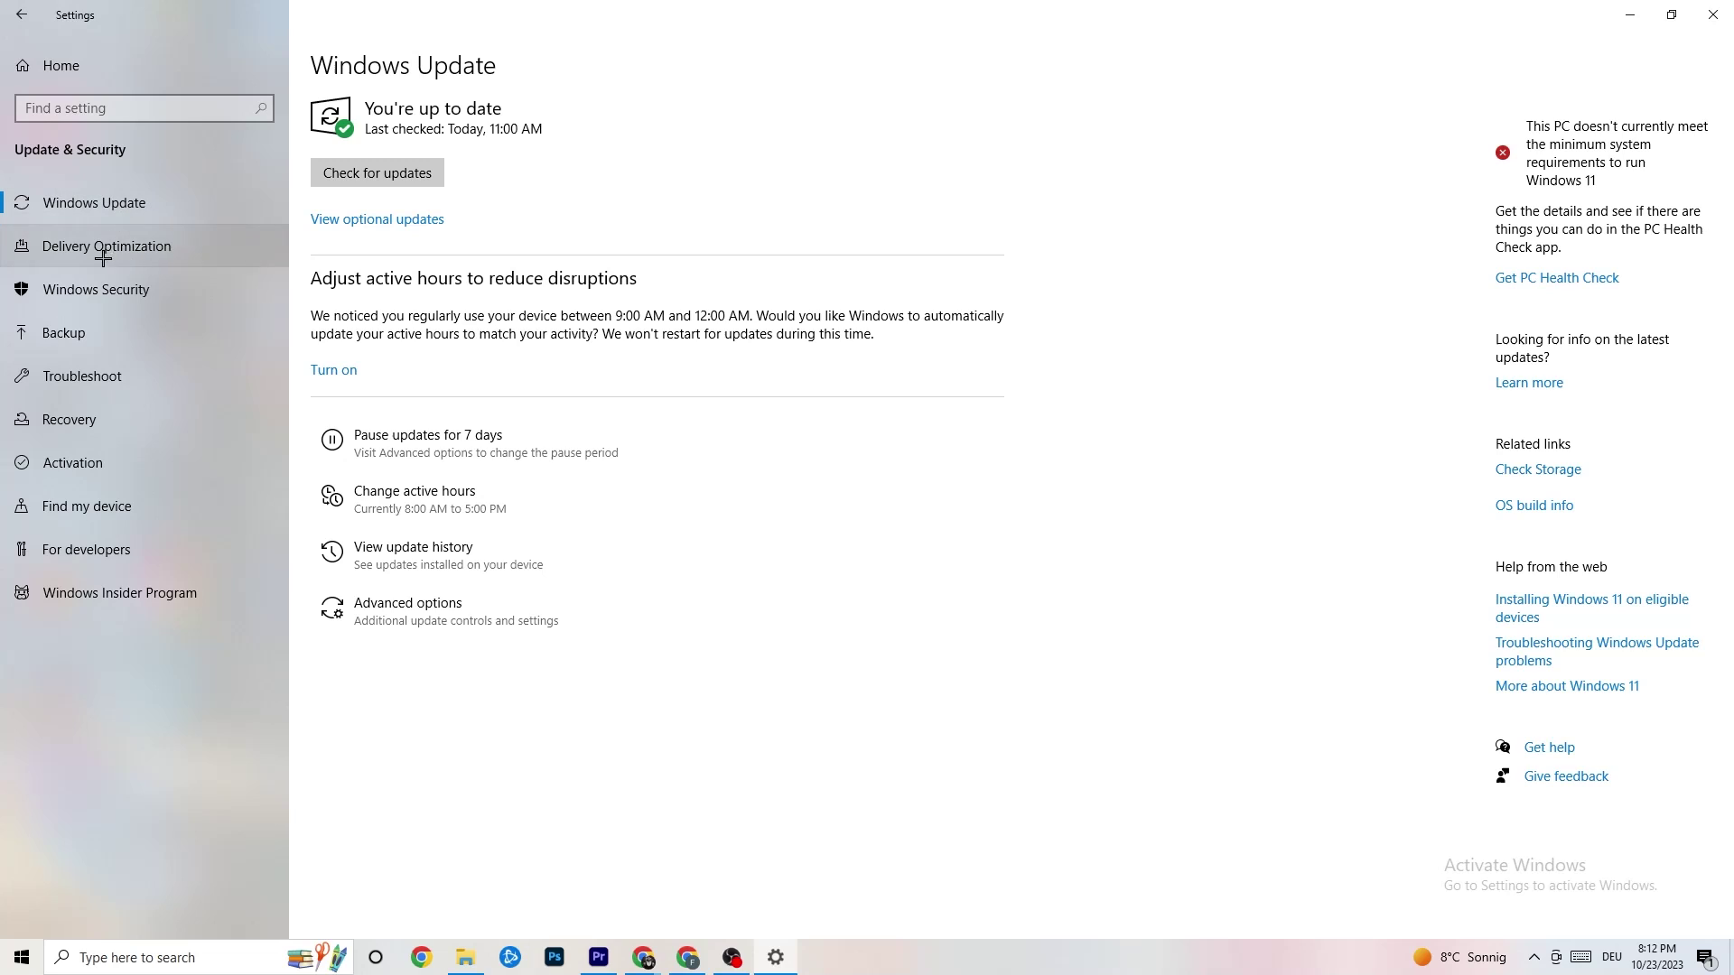
pyautogui.click(95, 363)
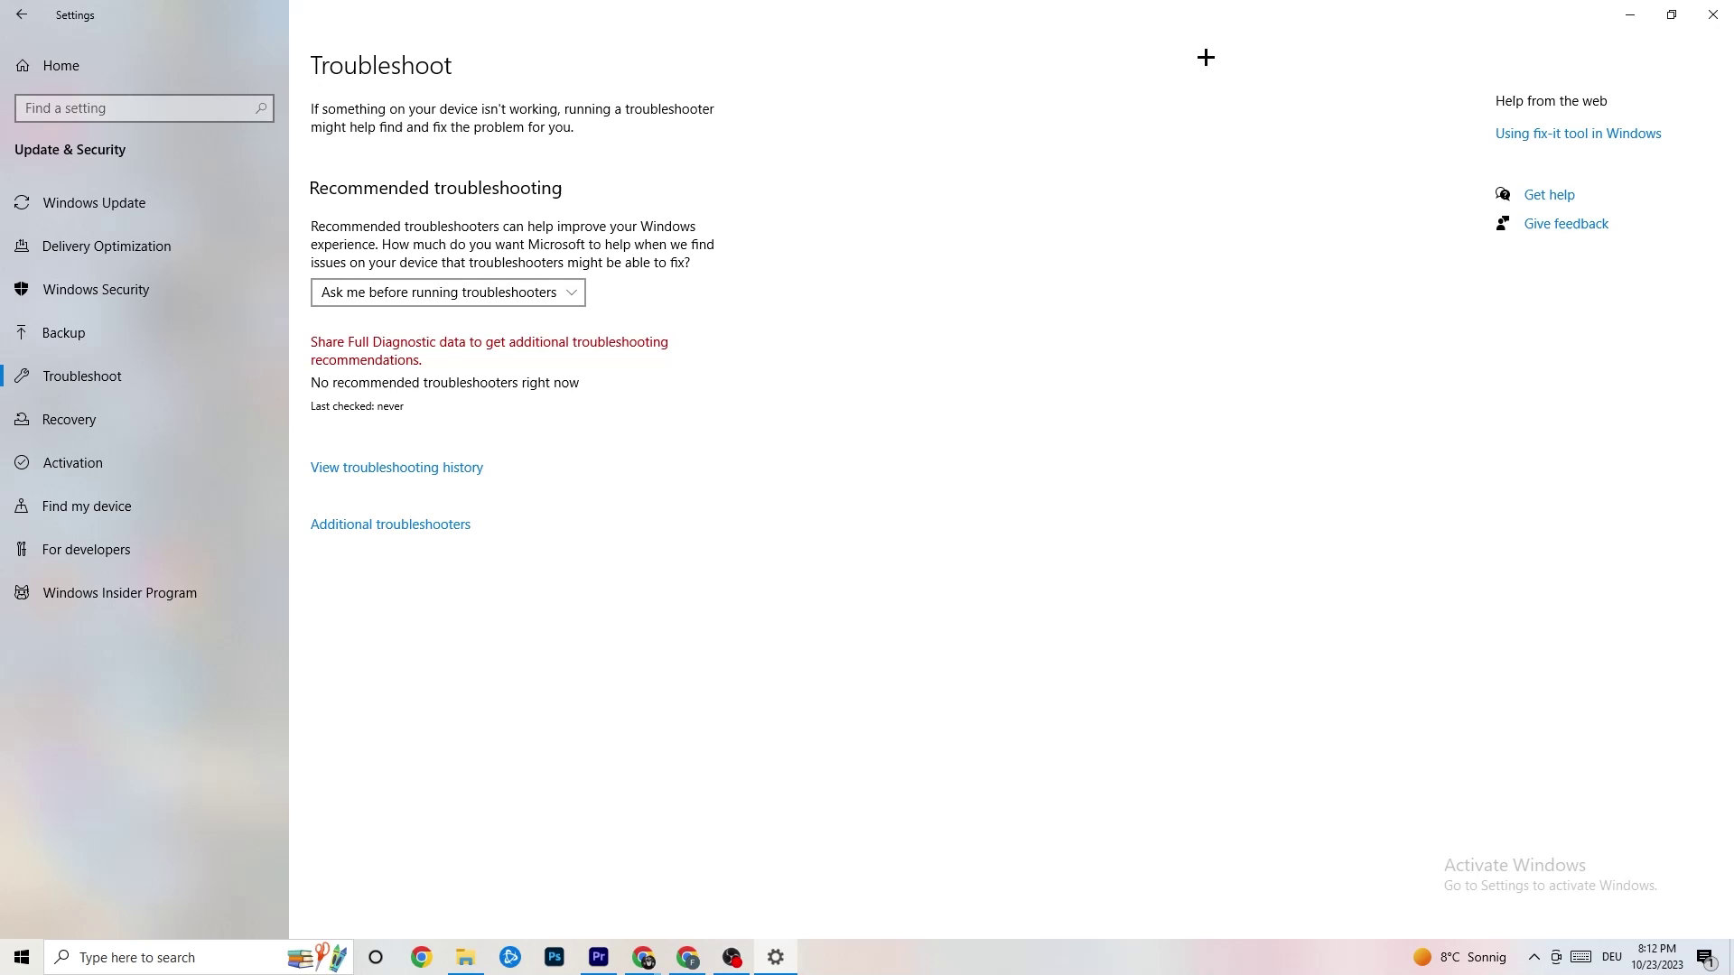
pyautogui.click(1713, 10)
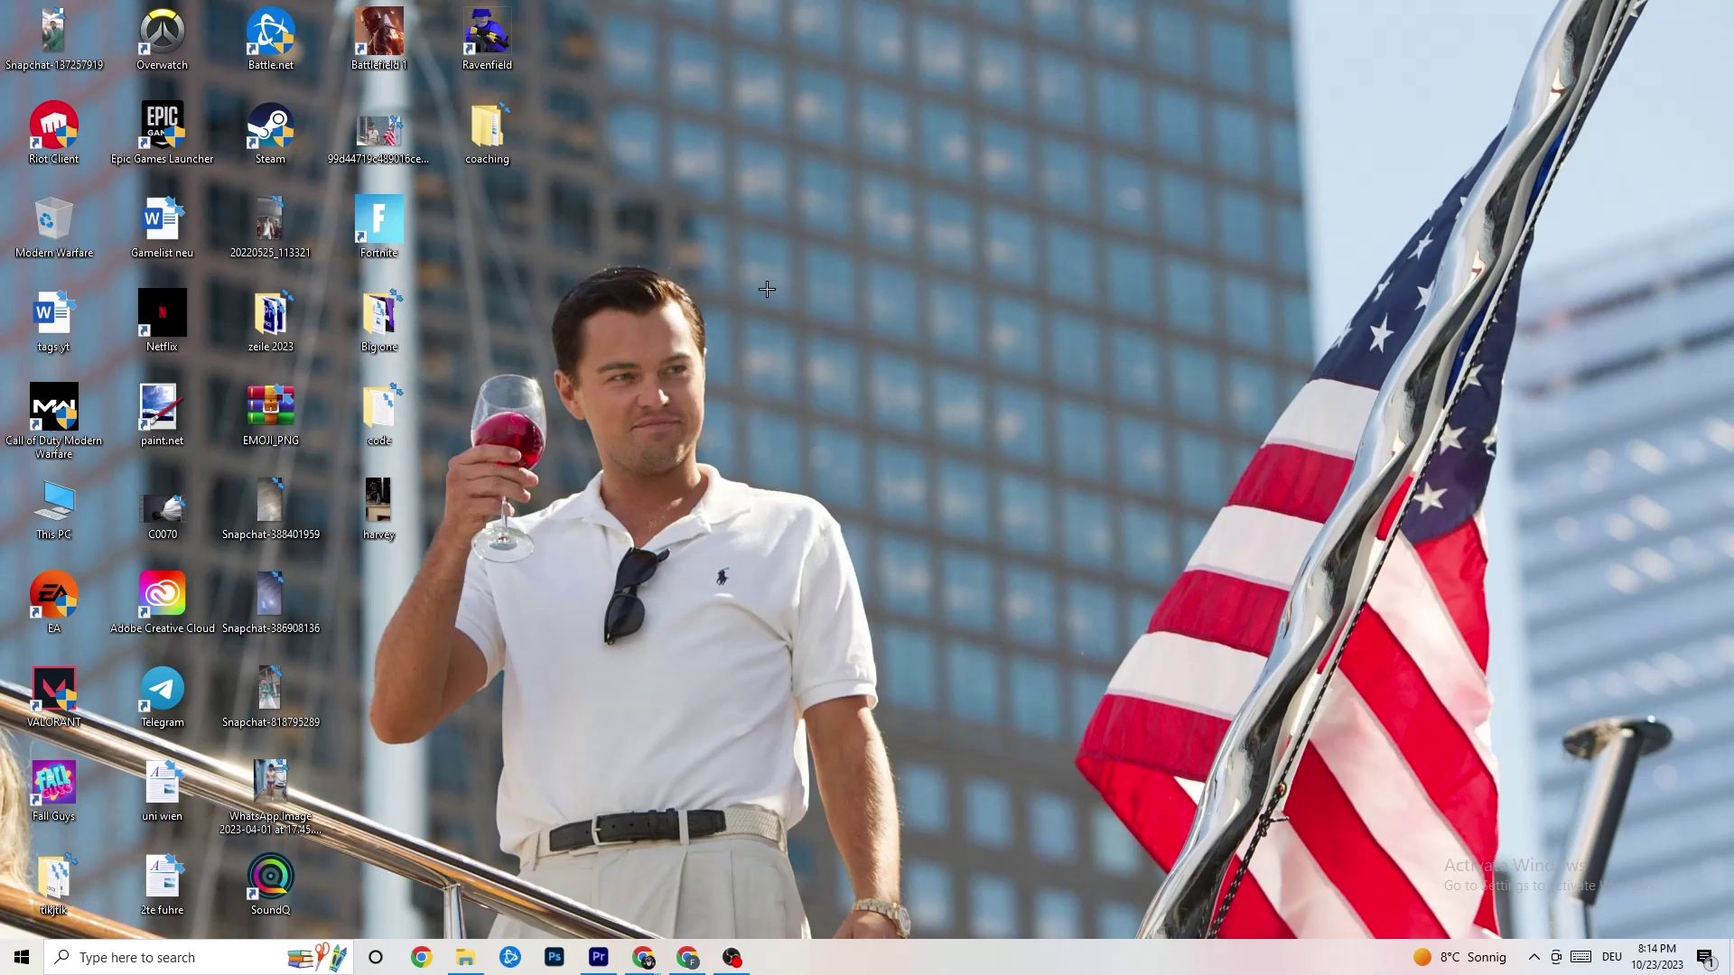
# Step: Open NVIDIA Control Panel from the desktop, review the display's resolution and refresh rate settings, and close it
pyautogui.rightClick(776, 234)
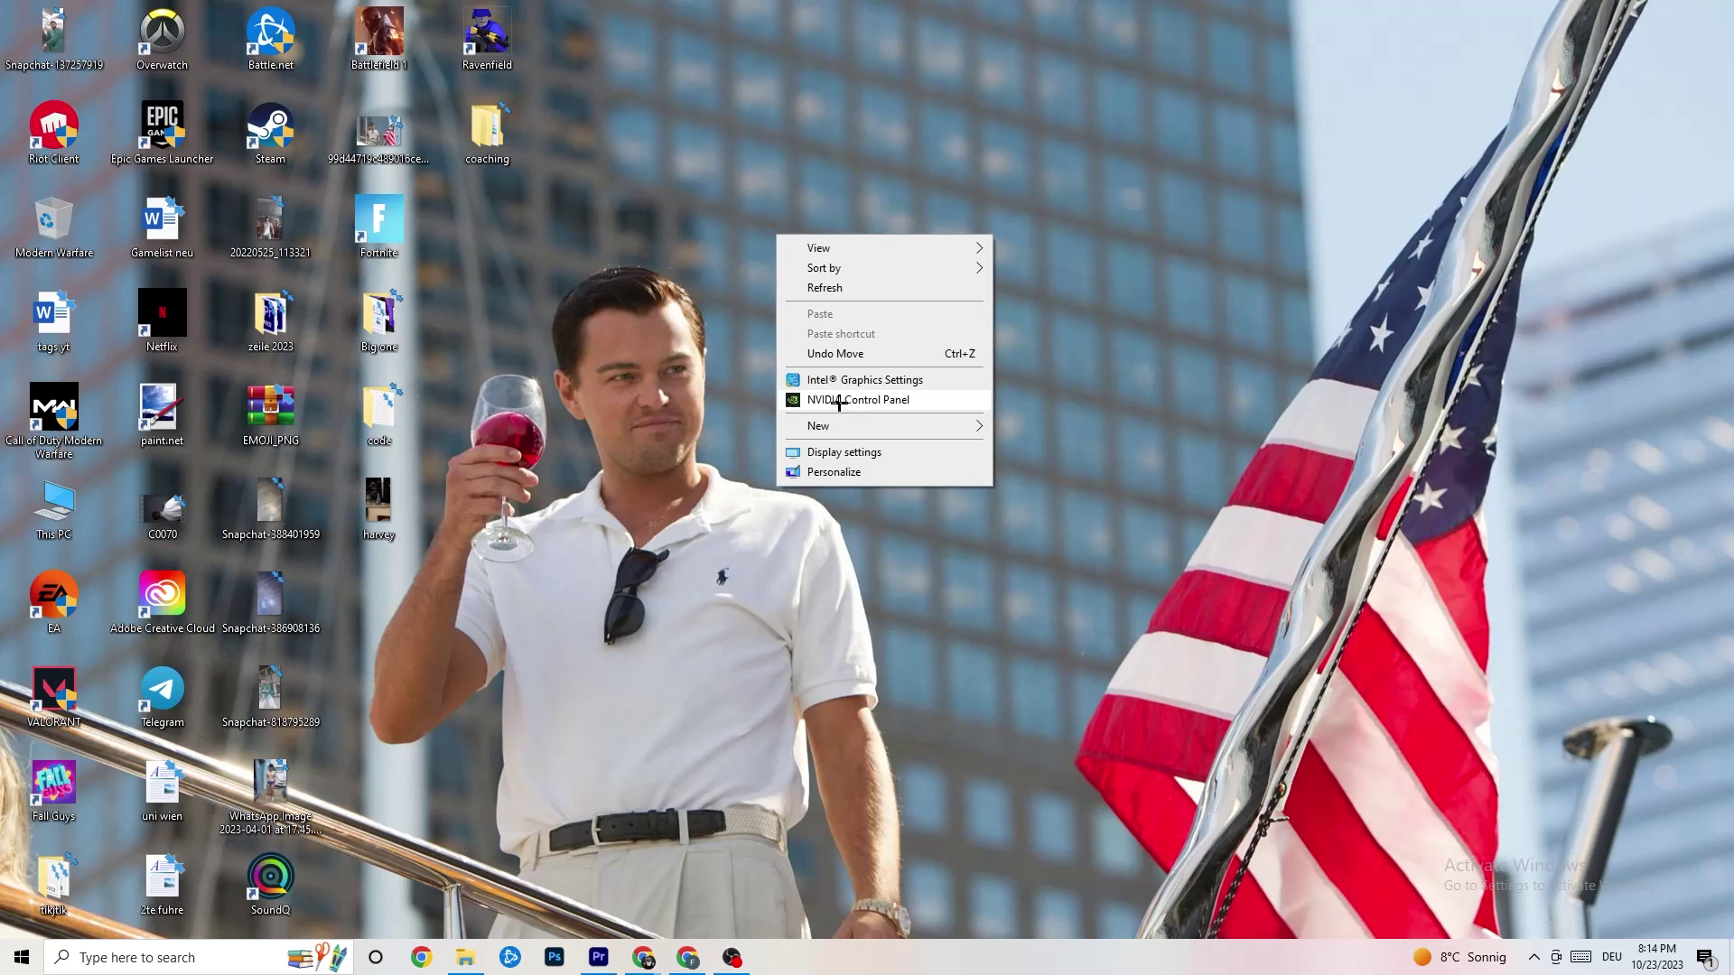
pyautogui.click(839, 400)
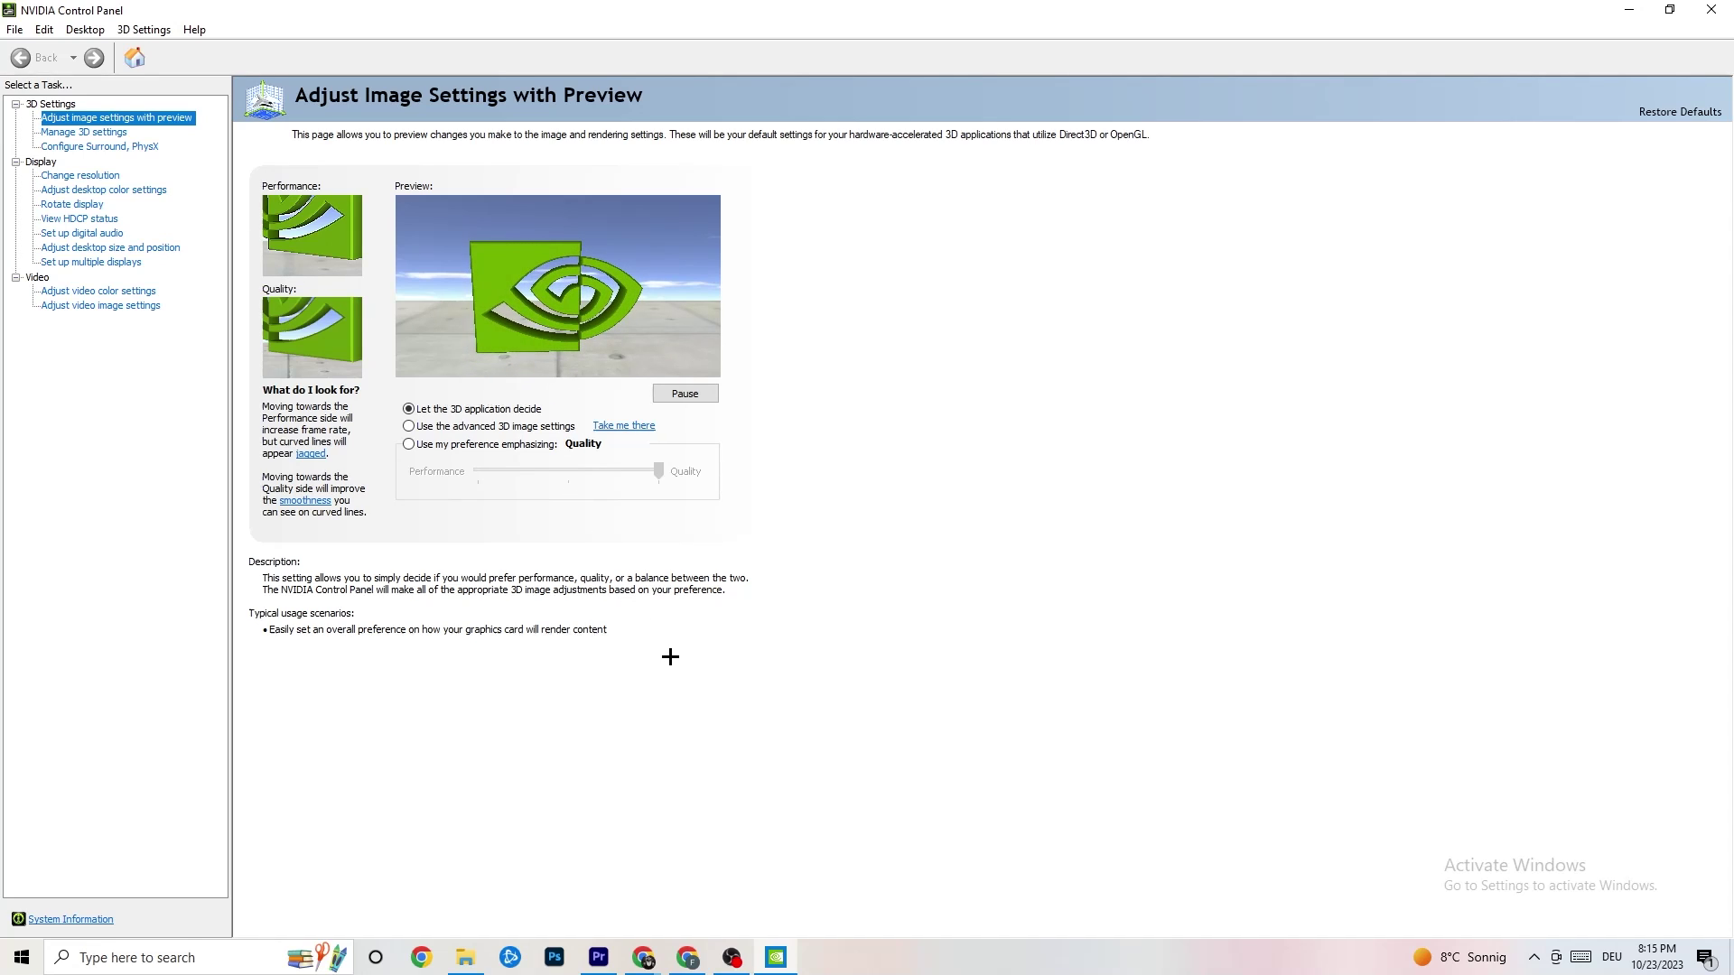
pyautogui.click(73, 177)
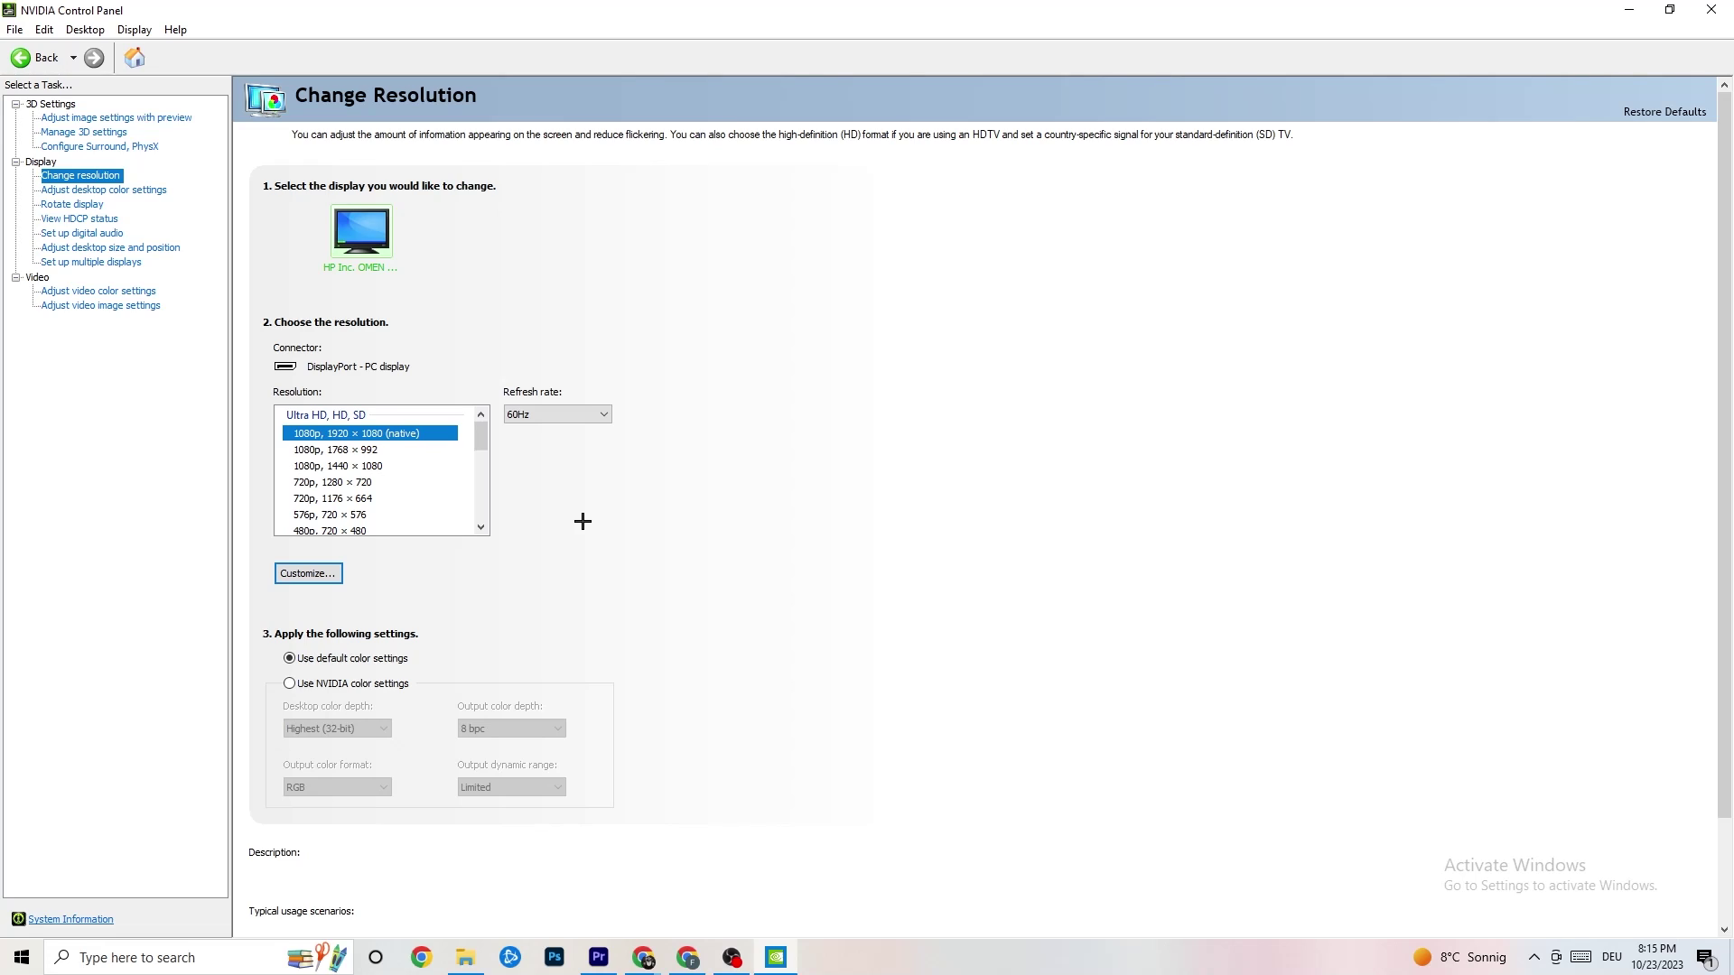
pyautogui.moveTo(415, 437)
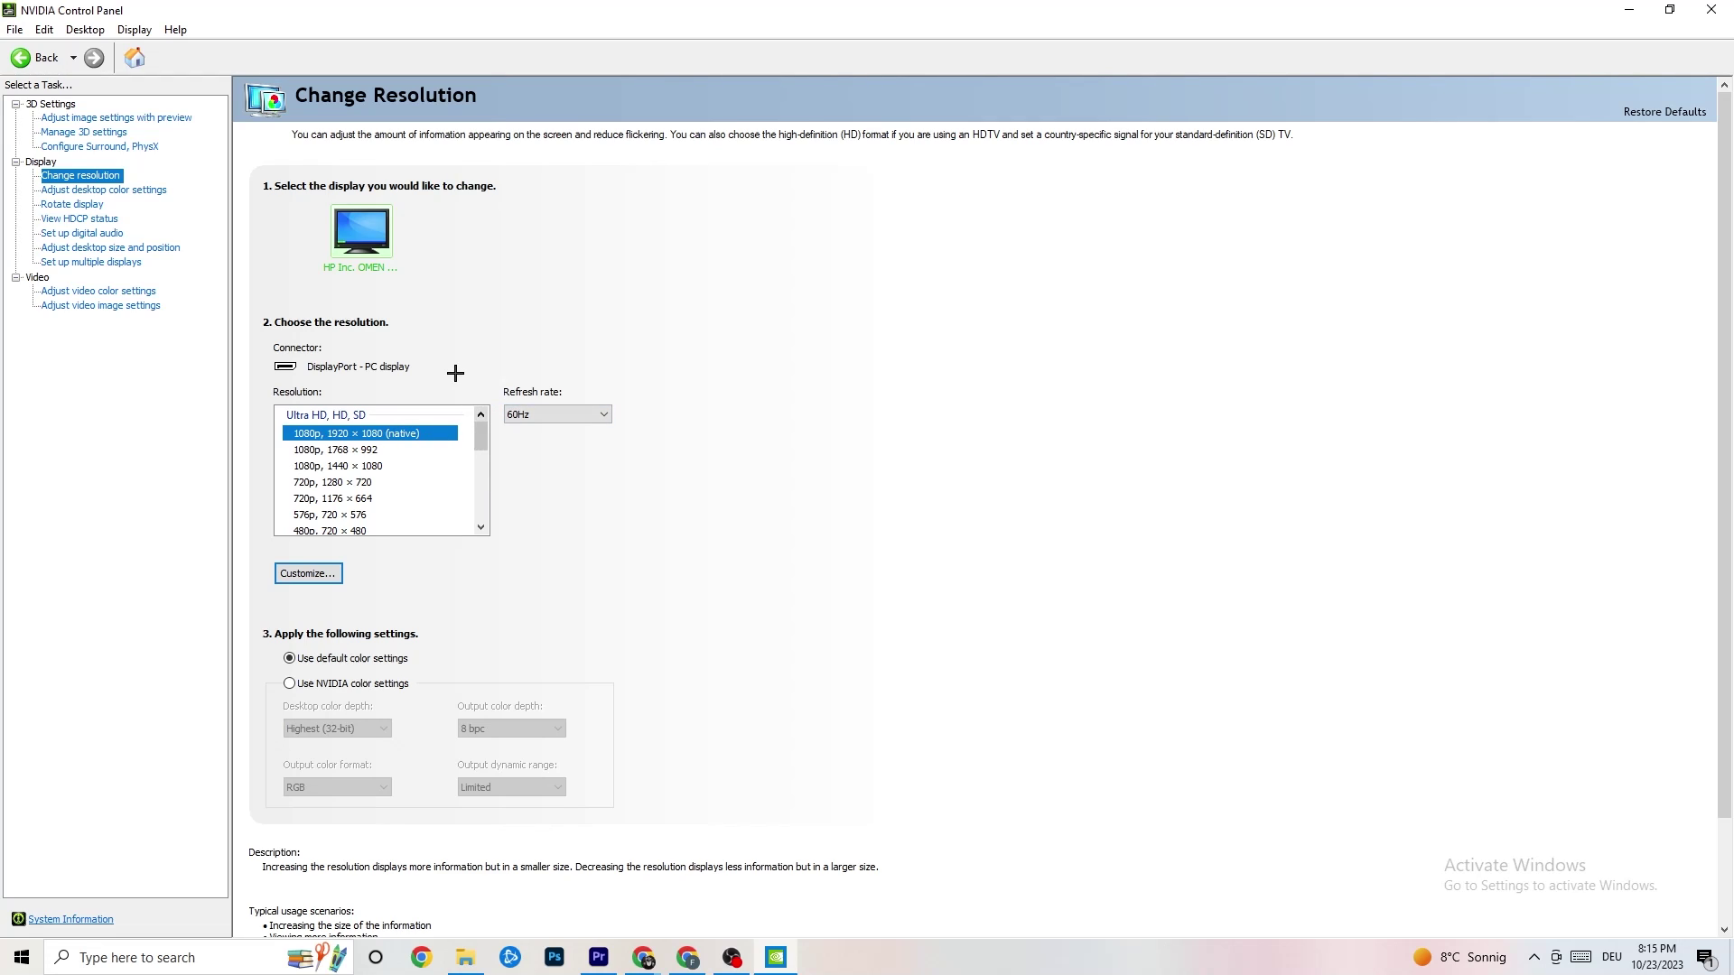
pyautogui.moveTo(480, 436); pyautogui.dragTo(480, 434)
pyautogui.hotkey('alt', 'F4')
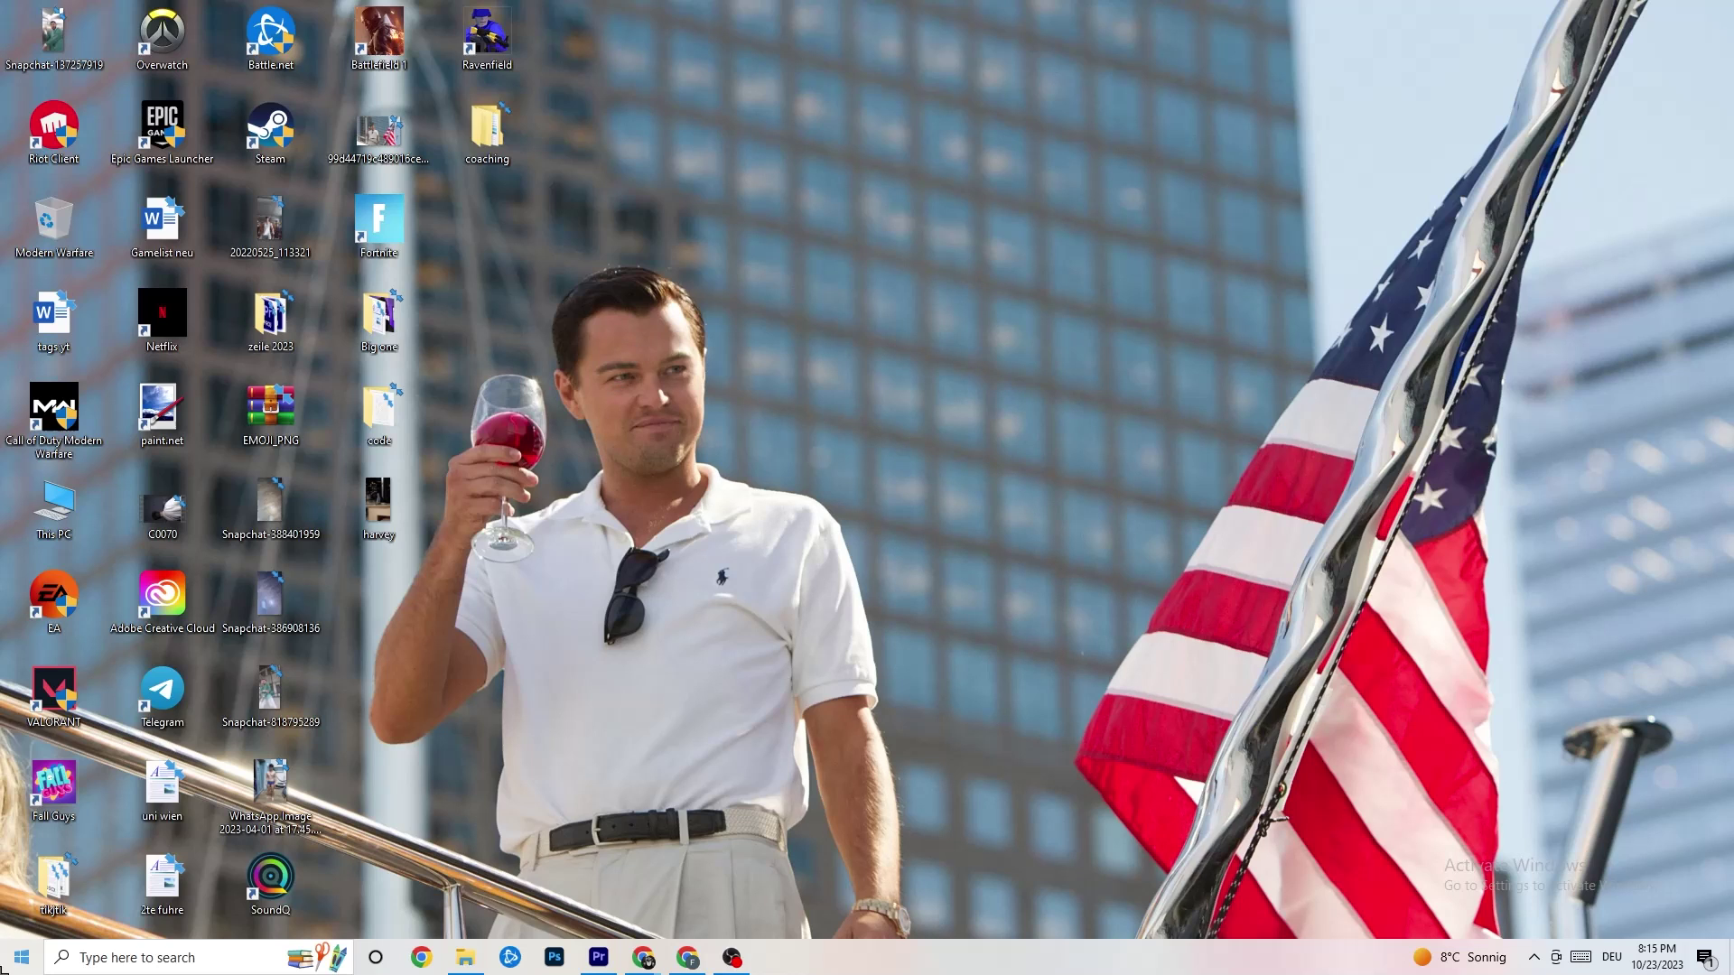
# Step: View the sleep, shut down and restart options in the Start menu and close it without choosing one
pyautogui.click(22, 958)
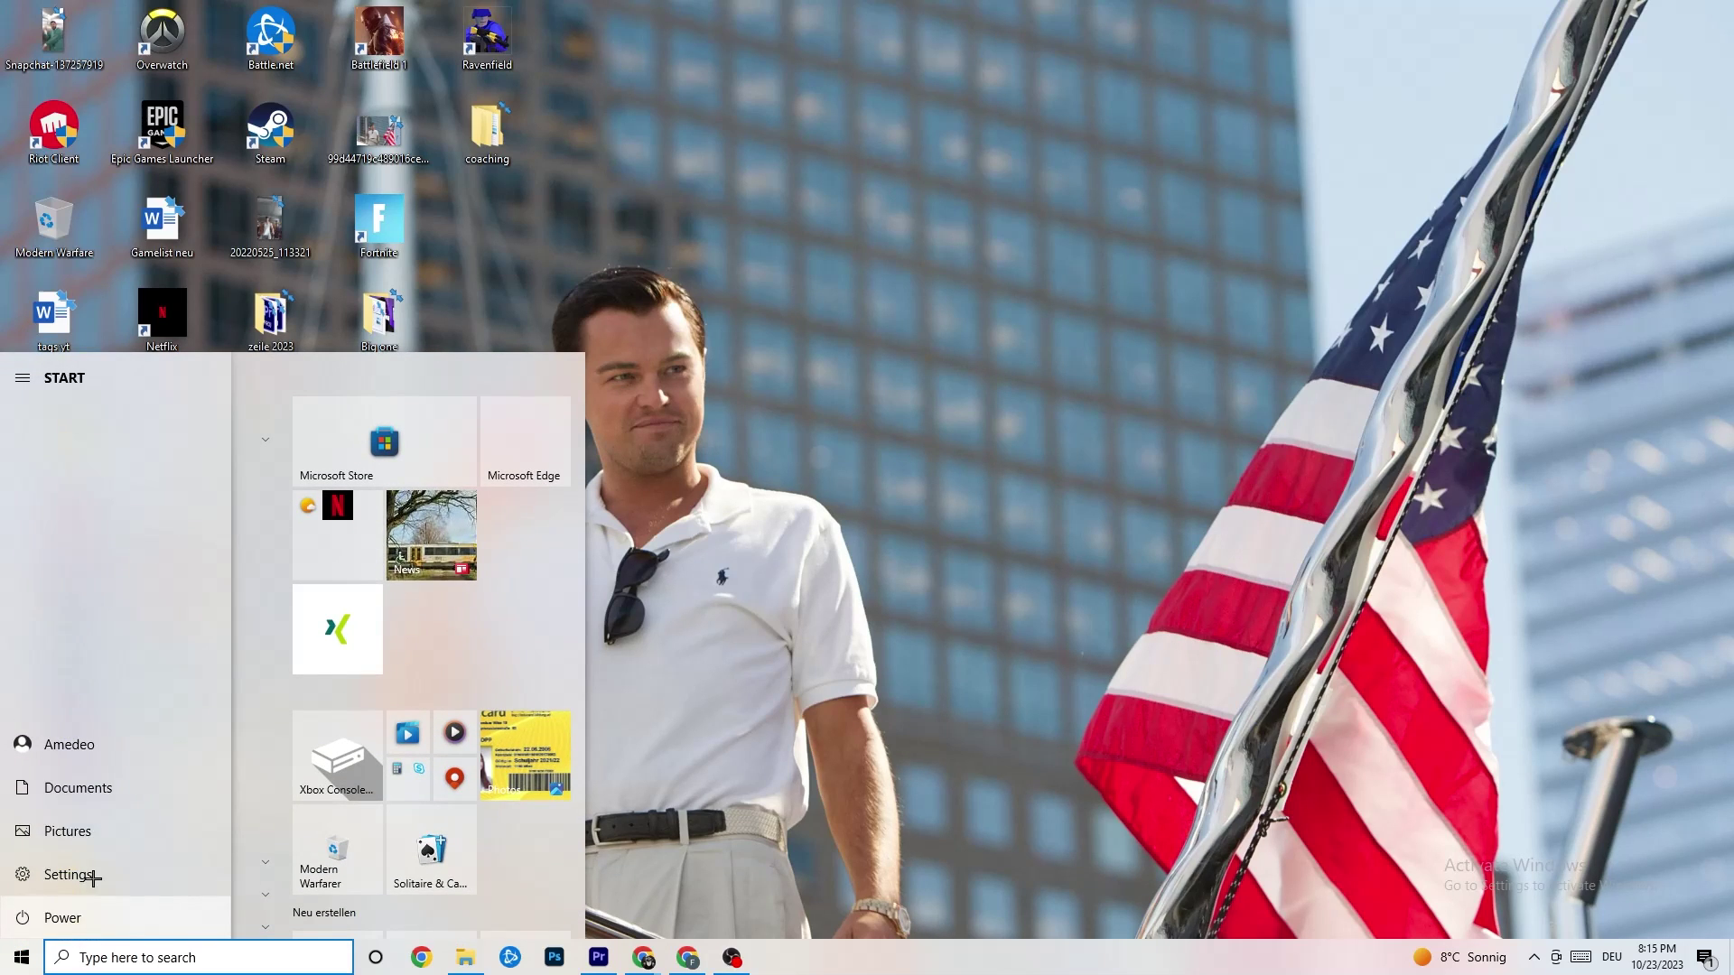
pyautogui.click(124, 915)
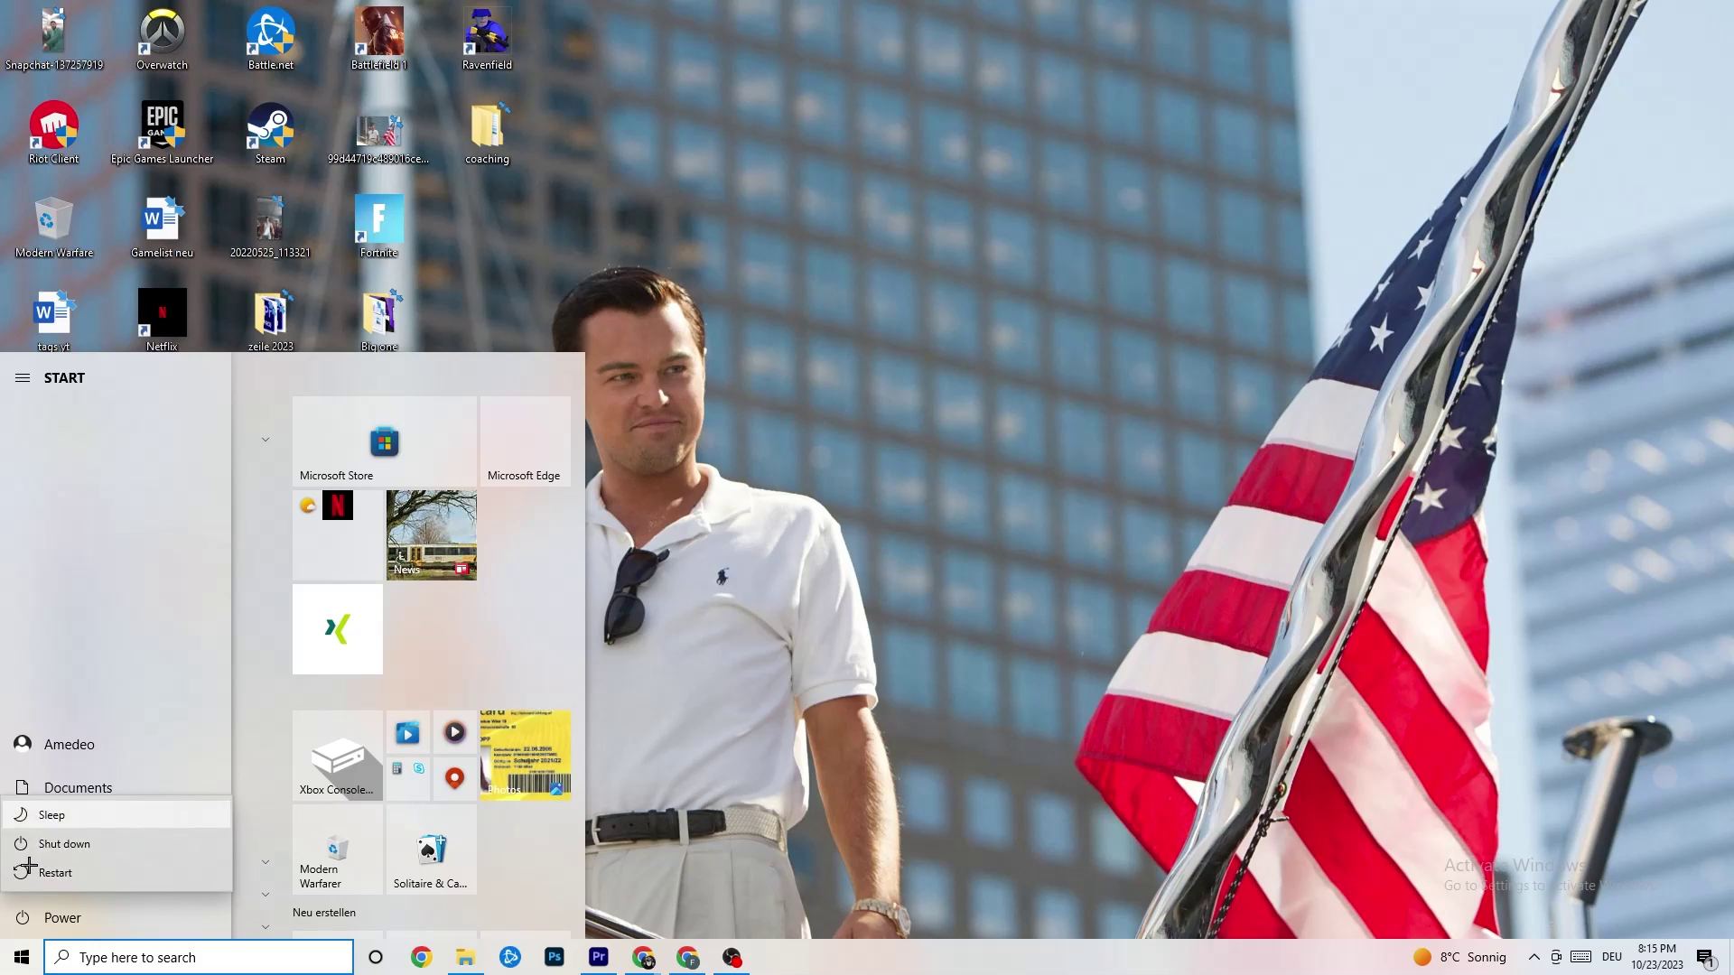
pyautogui.press('Escape')
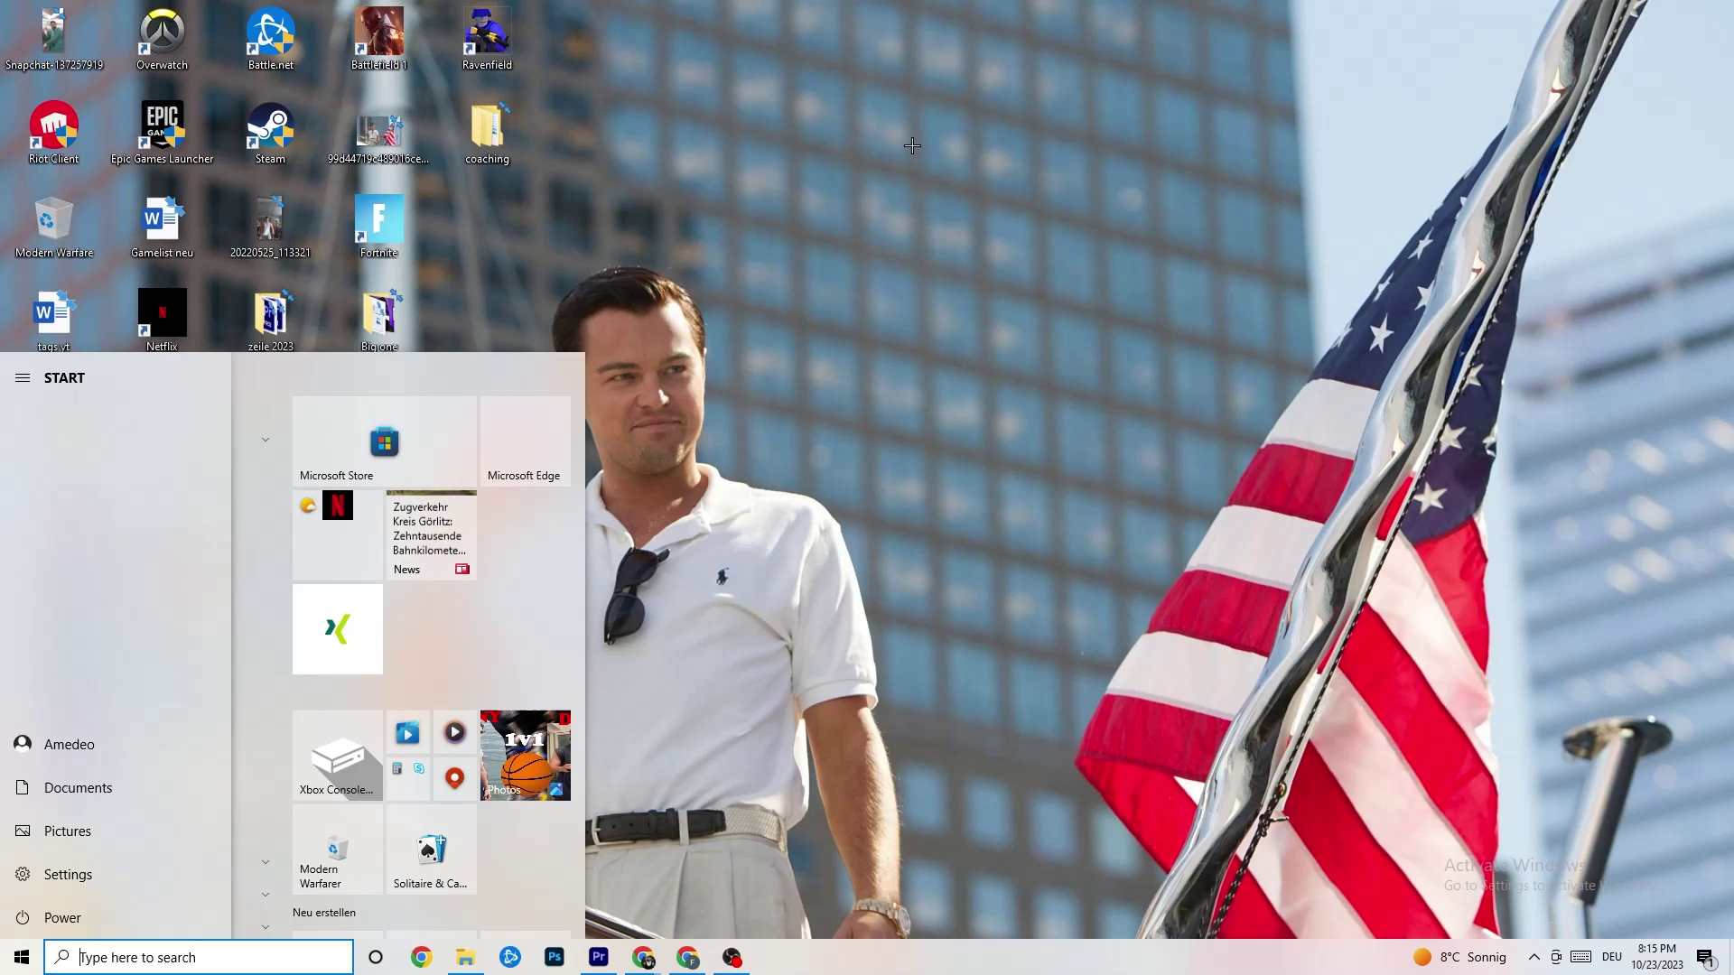
pyautogui.press('Escape')
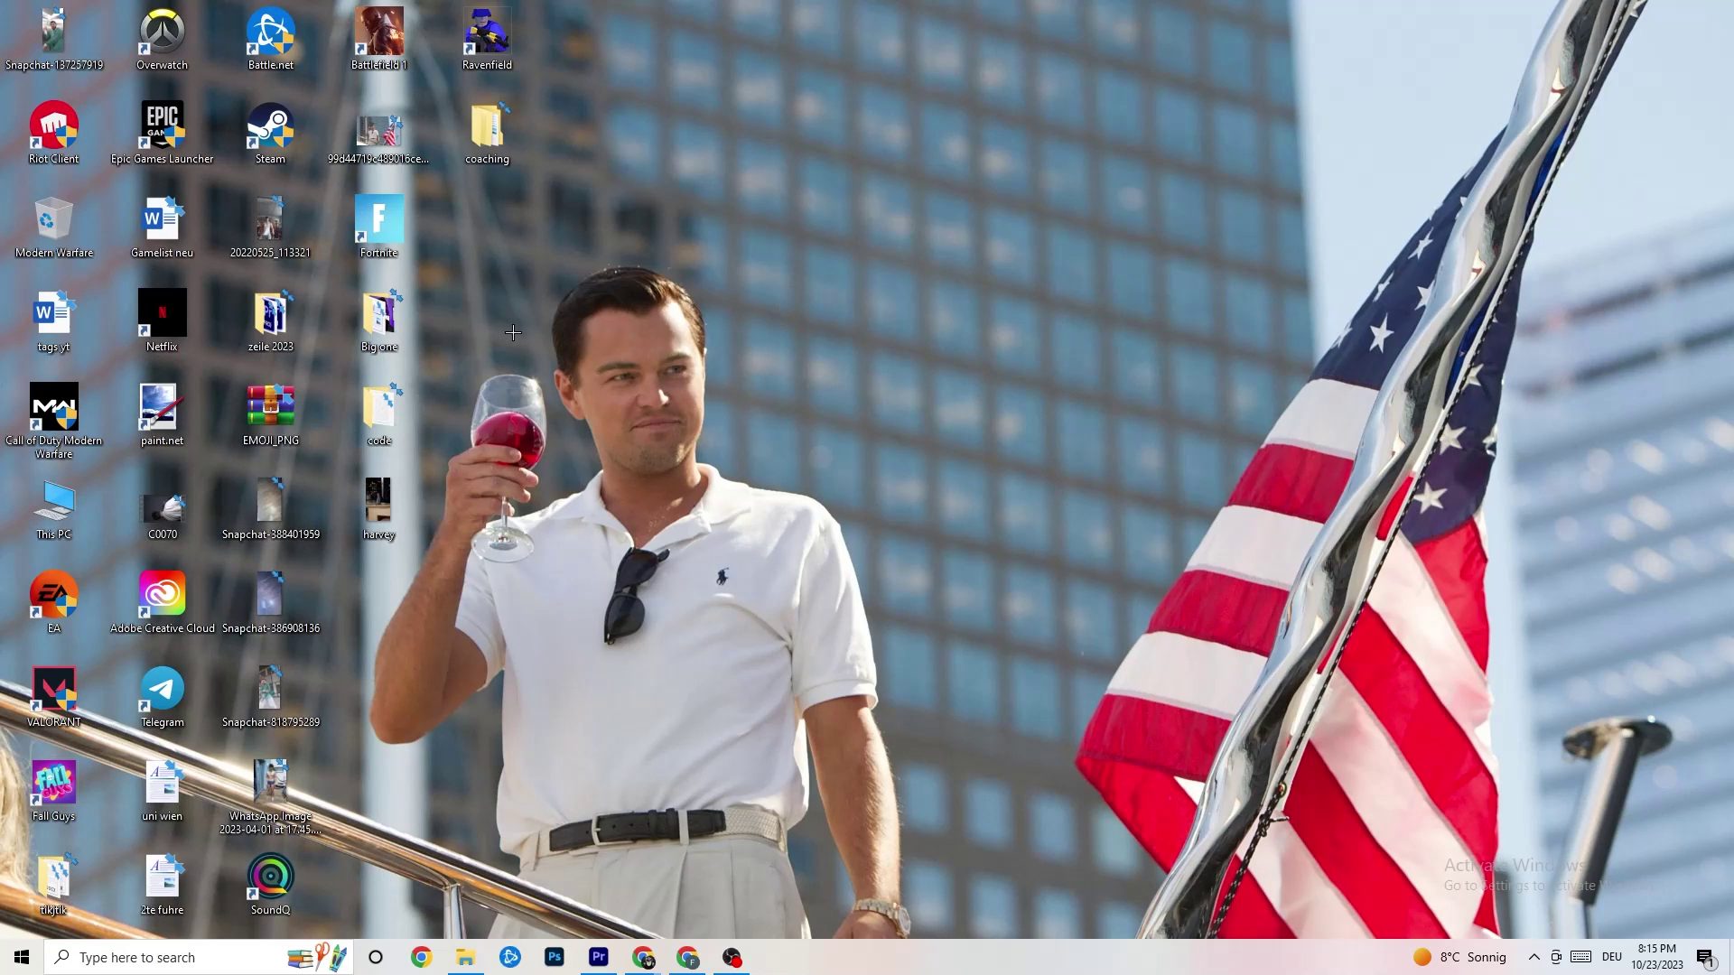